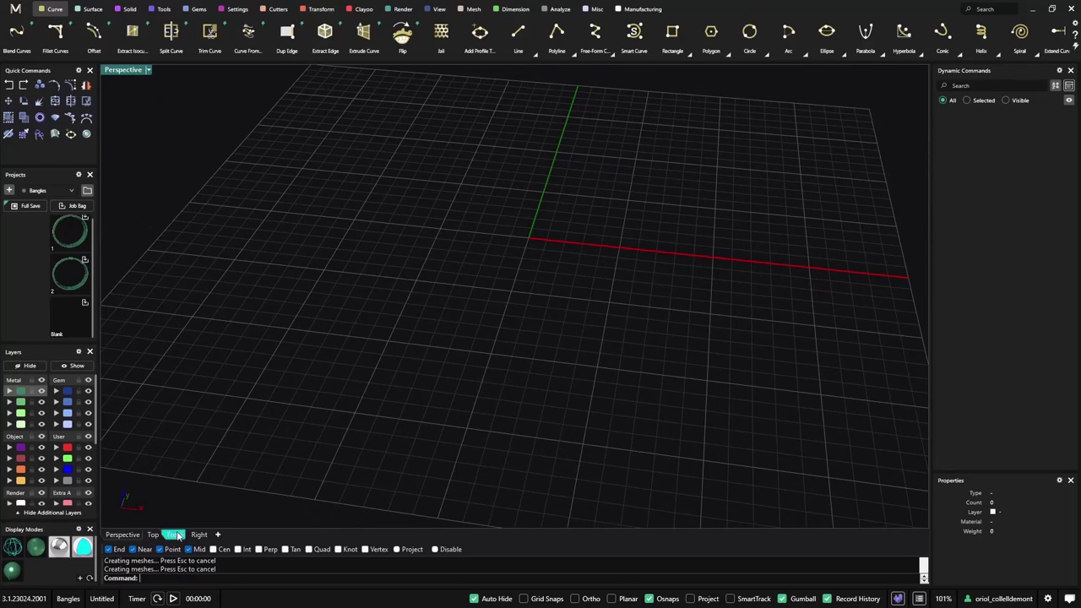
# Draw an ellipse centred at 0,0,0 in the Front view, with a vertical semi-axis about 24 mm and a longer horizontal one
pyautogui.click(174, 535)
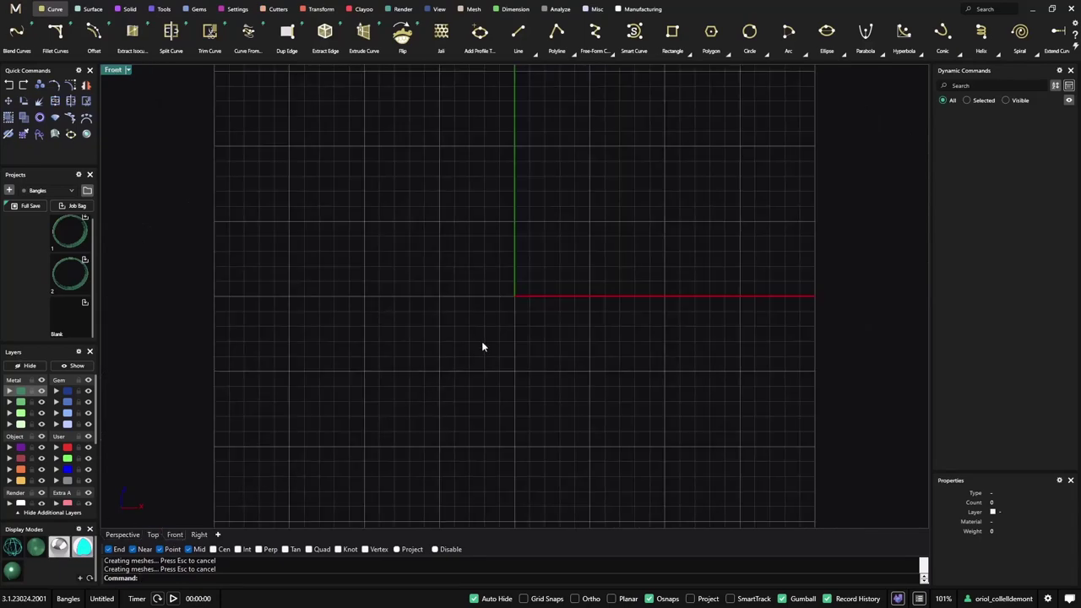
pyautogui.click(826, 32)
pyautogui.write('0,0,0')
pyautogui.press('Return')
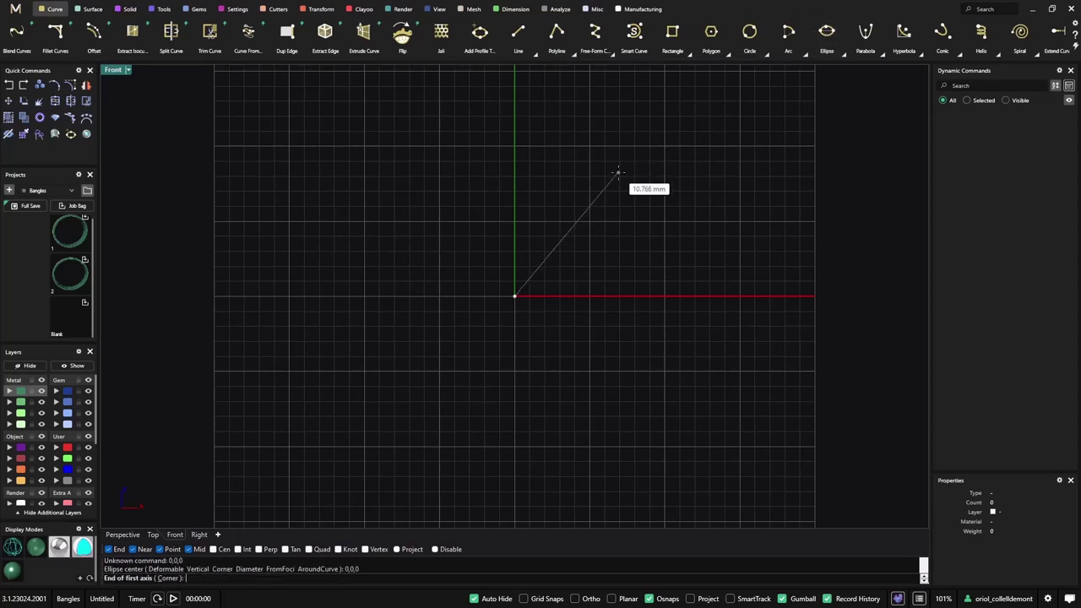
pyautogui.scroll(-5, 540, 177)
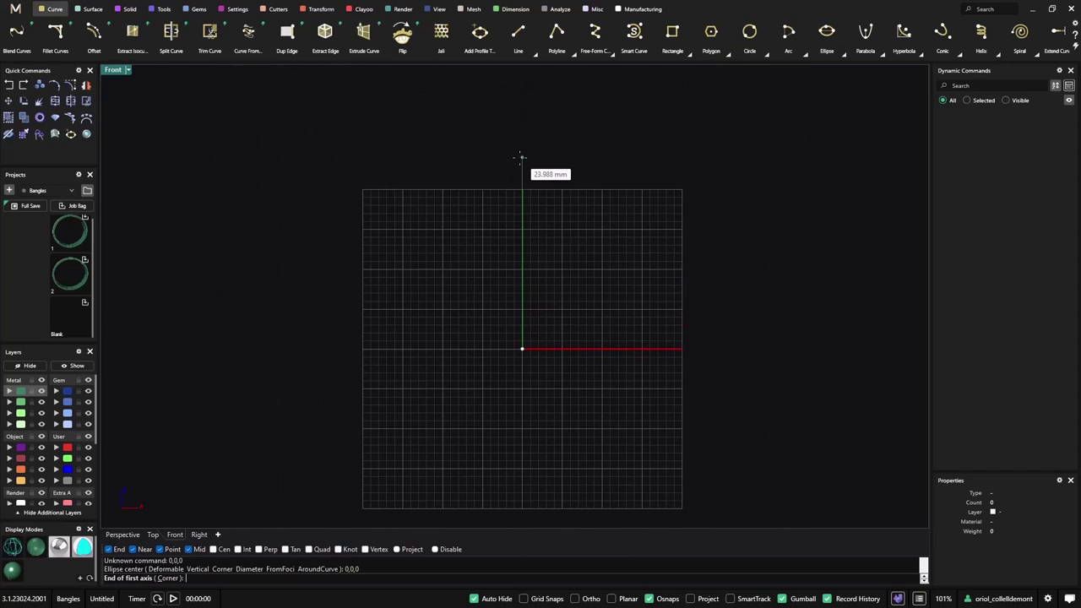
pyautogui.click(522, 158)
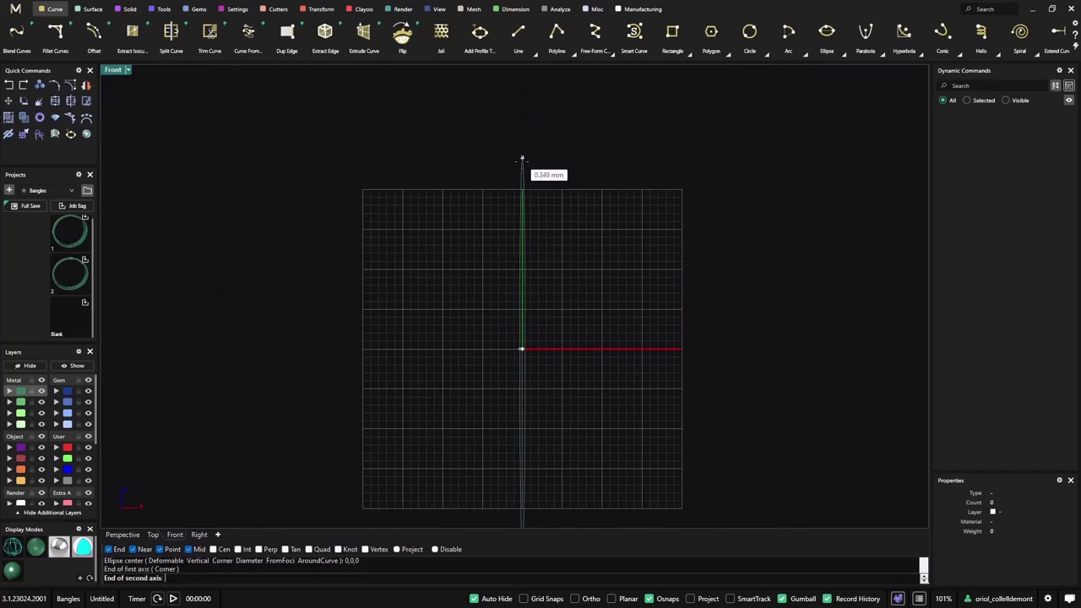
pyautogui.click(739, 251)
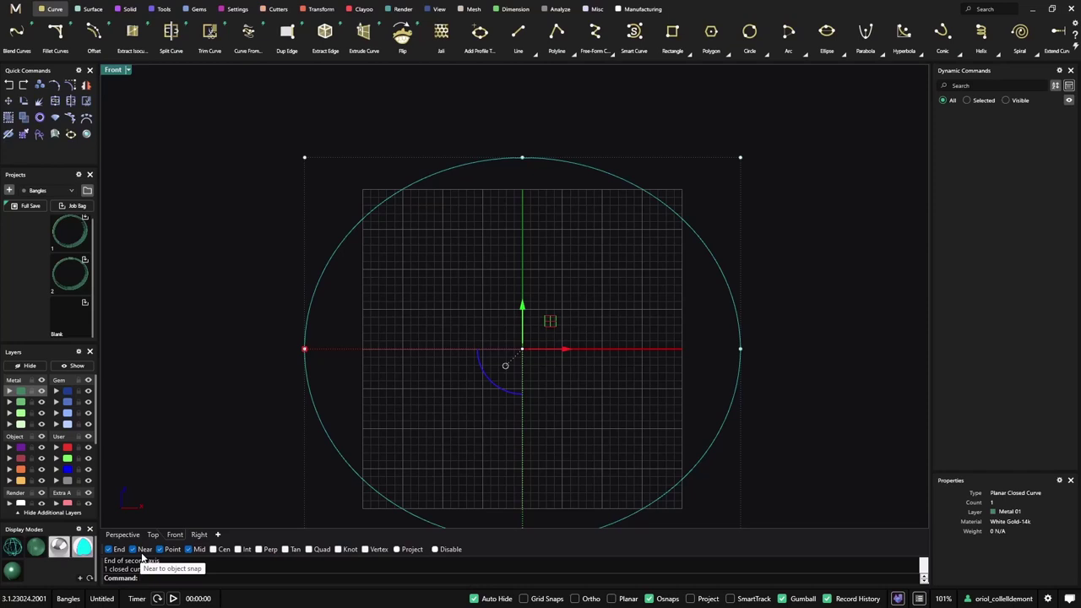
# Place a profile at the top of the ellipse with Profile Placer, using the flat-based shape with straight sides and a domed top
pyautogui.click(38, 133)
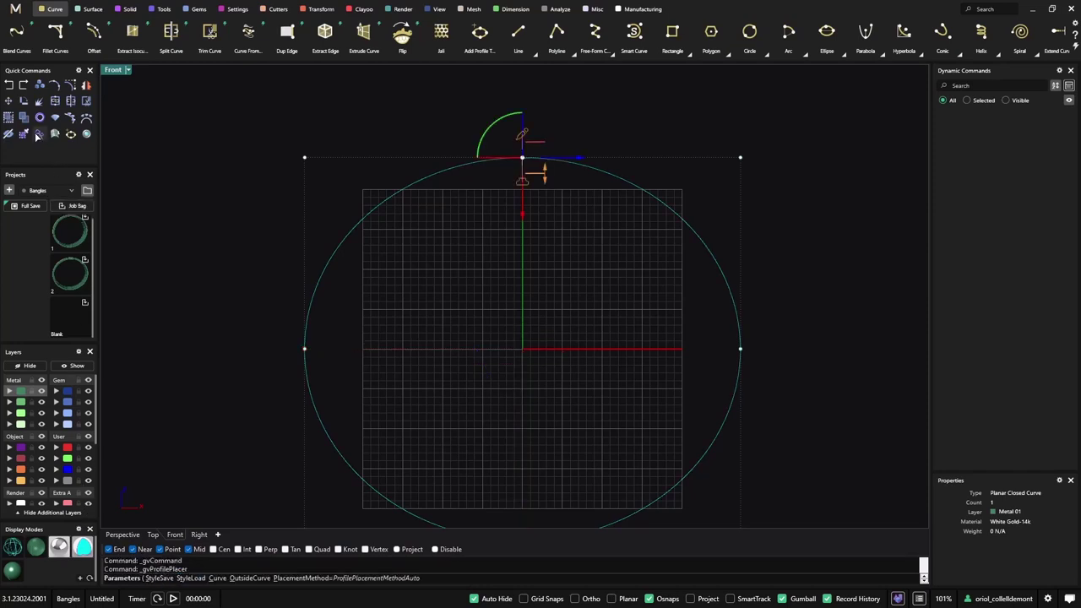
pyautogui.click(123, 534)
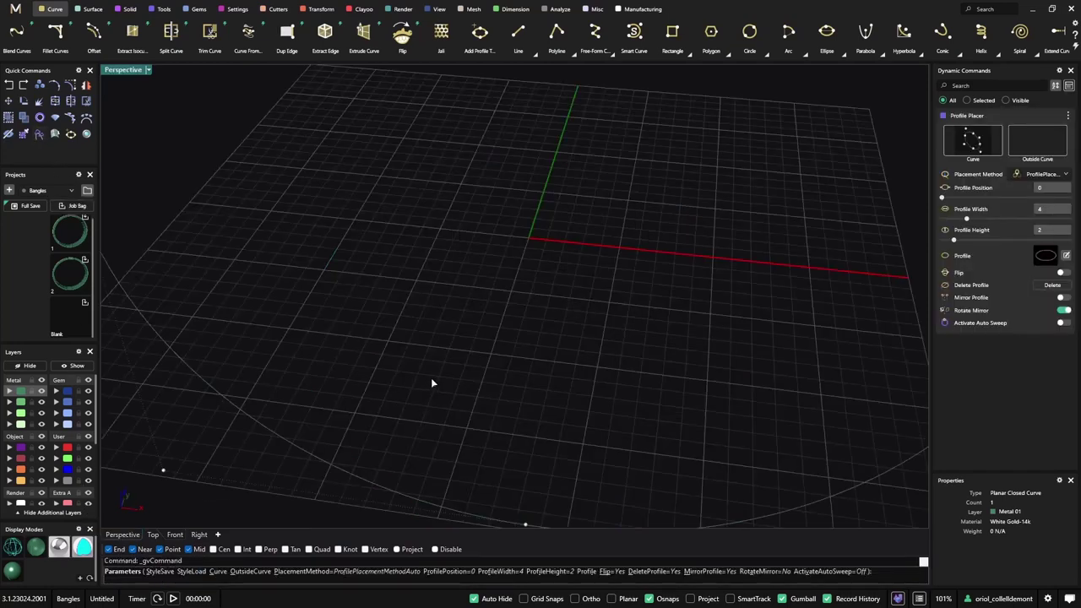
pyautogui.moveTo(590, 215); pyautogui.dragTo(603, 276)
pyautogui.scroll(2, 603, 277)
pyautogui.moveTo(604, 300); pyautogui.dragTo(594, 285, button='right')
pyautogui.scroll(5, 589, 232)
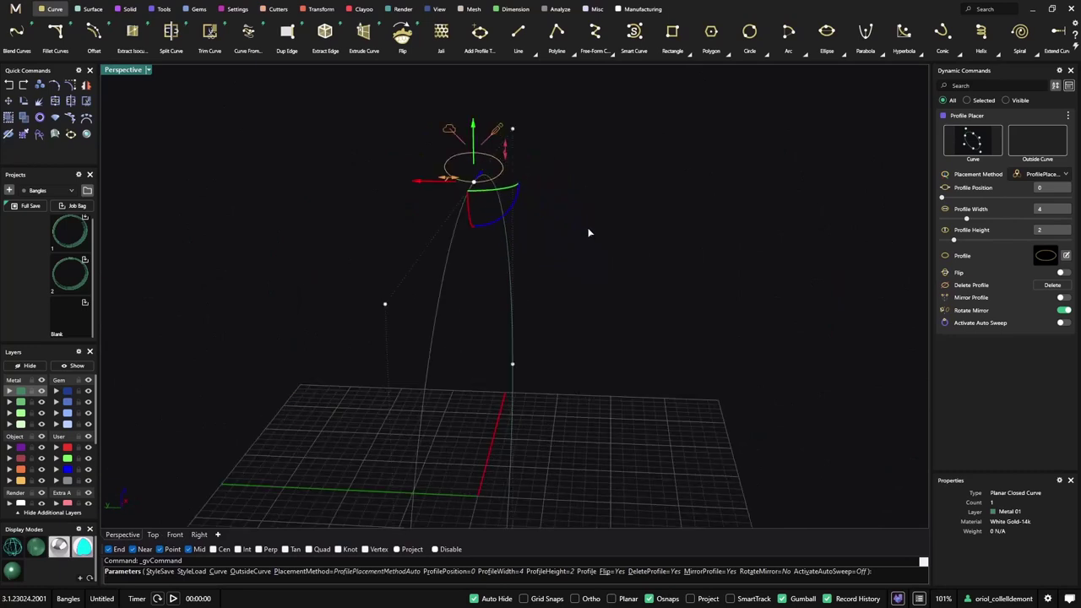
pyautogui.click(1048, 254)
pyautogui.doubleClick(260, 412)
# Set the profile's width to 10.4 and height to 2.4, and activate Auto Sweep to form the solid bangle
pyautogui.moveTo(559, 190); pyautogui.dragTo(573, 205, button='right')
pyautogui.moveTo(471, 210); pyautogui.dragTo(369, 212)
pyautogui.moveTo(622, 311); pyautogui.dragTo(606, 259, button='right')
pyautogui.moveTo(606, 215); pyautogui.dragTo(621, 290, button='right')
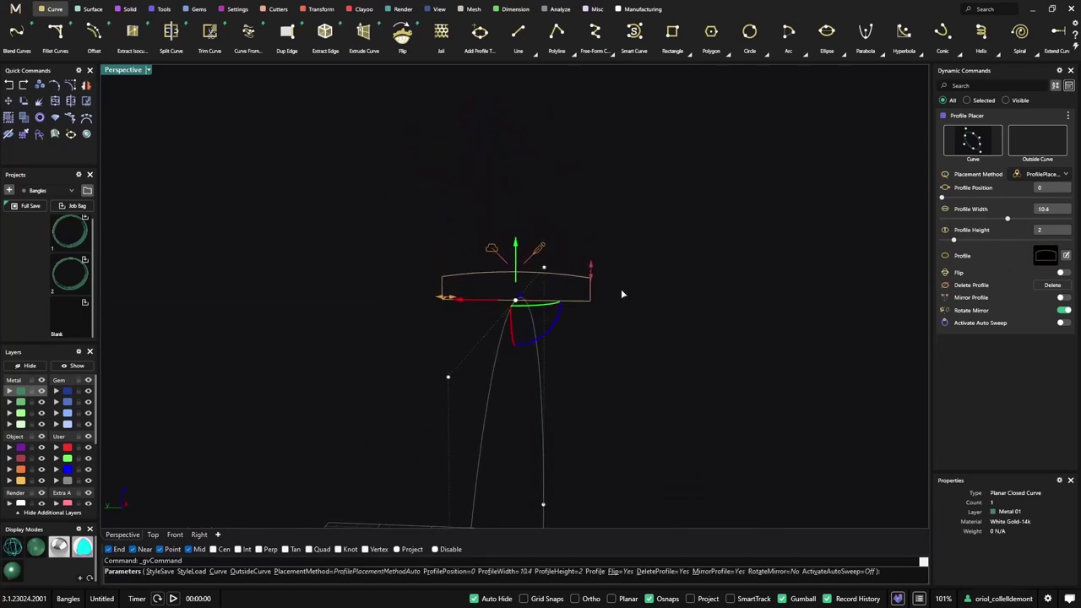
pyautogui.moveTo(593, 274); pyautogui.dragTo(589, 265)
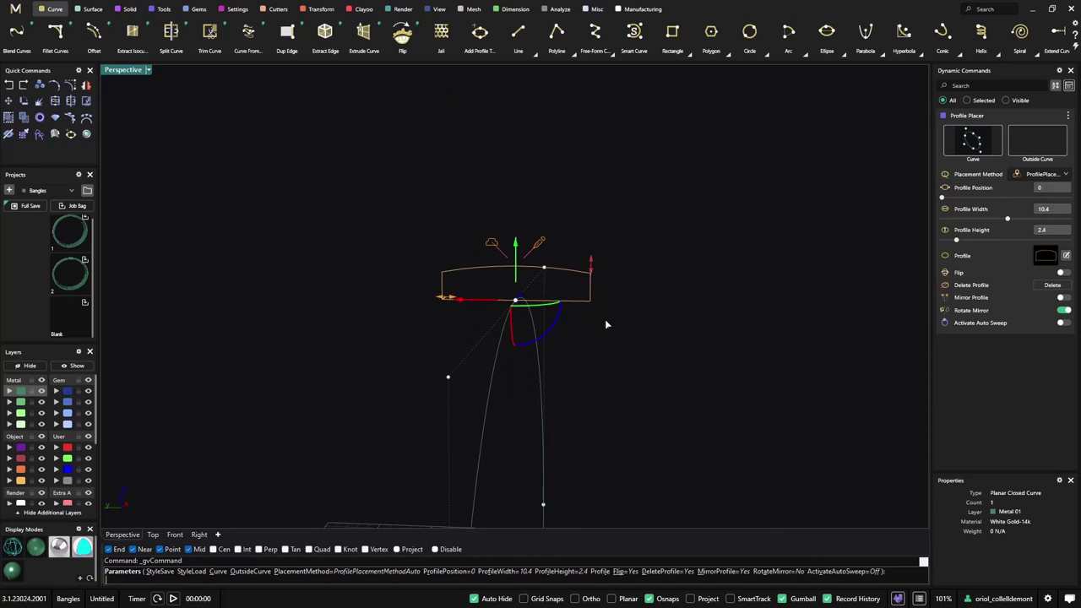
pyautogui.moveTo(606, 321); pyautogui.dragTo(743, 335, button='right')
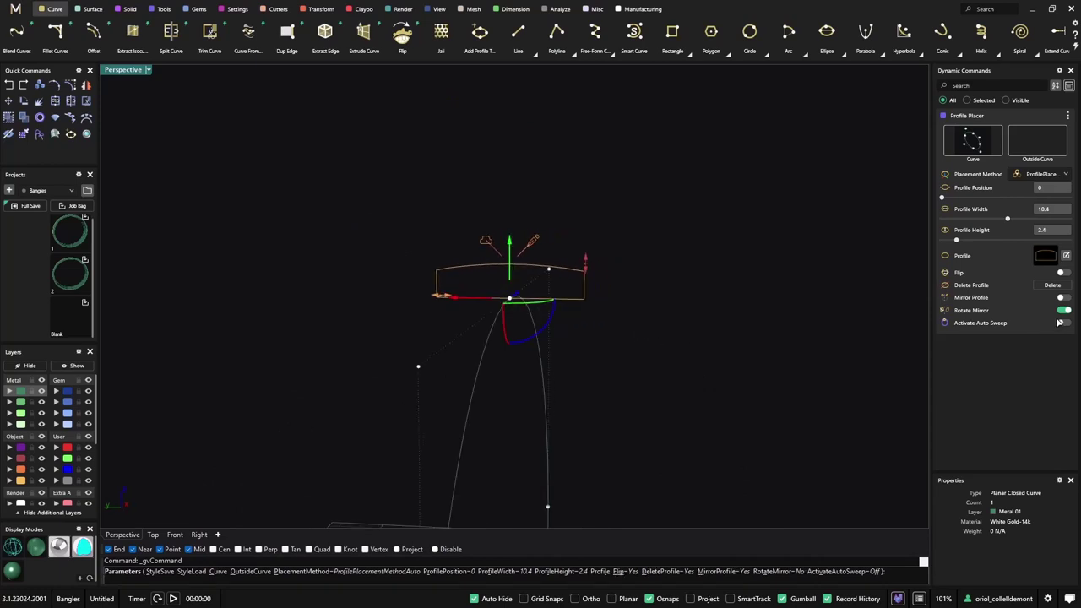
pyautogui.click(1064, 324)
pyautogui.rightClick(878, 324)
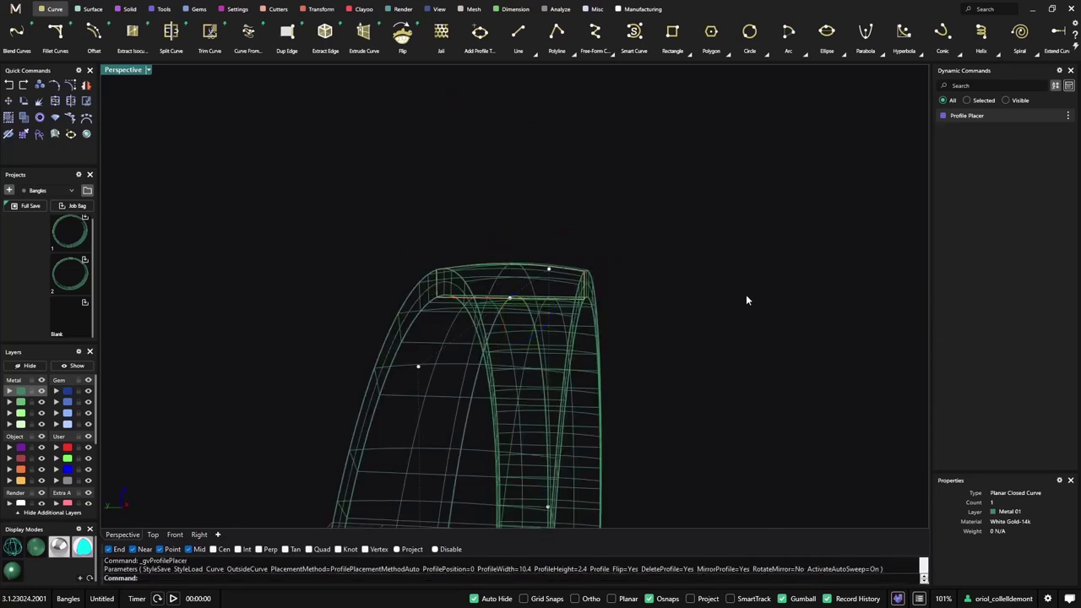
# Duplicate the swept bangle in place together with its profile and base curve
pyautogui.click(572, 357)
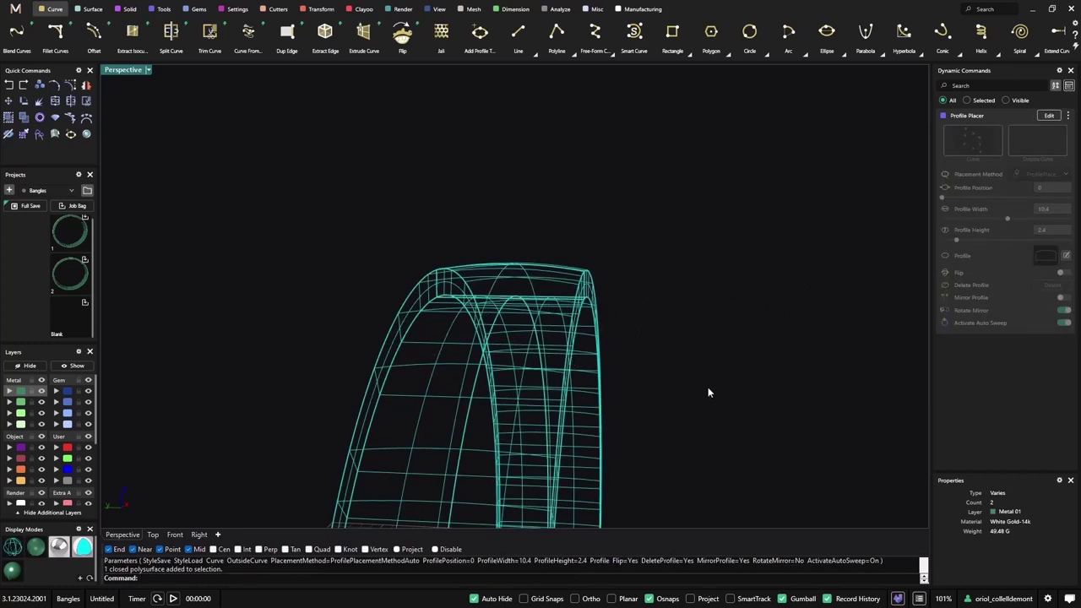
pyautogui.hotkey('ctrl', 'c')
pyautogui.hotkey('ctrl', 'v')
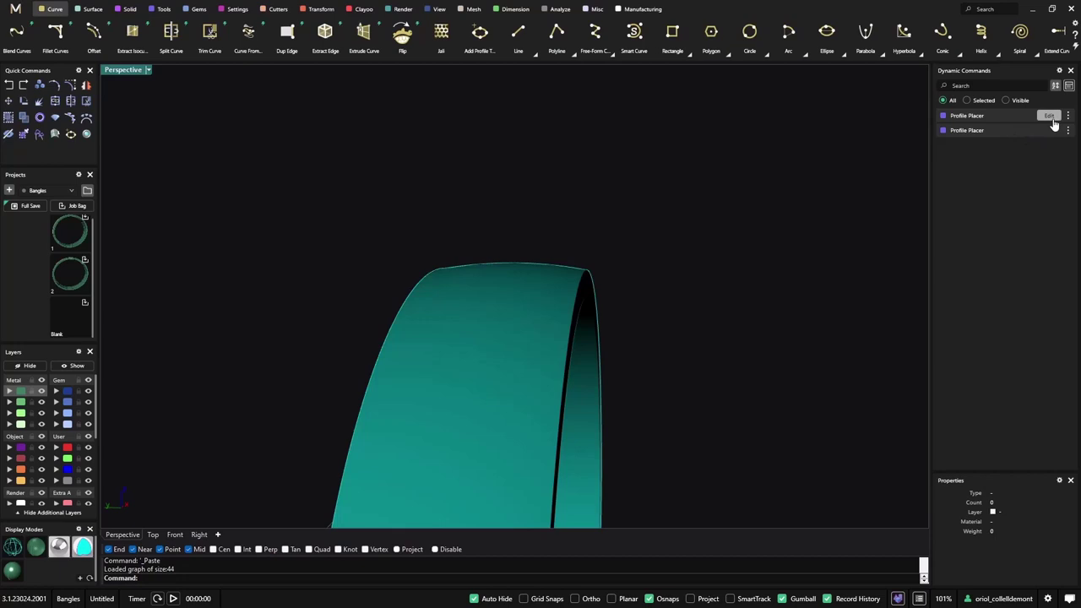
# Edit one Profile Placer, setting its profile width to 8.8 and lowering the profile towards the inside of the bangle
pyautogui.click(1052, 119)
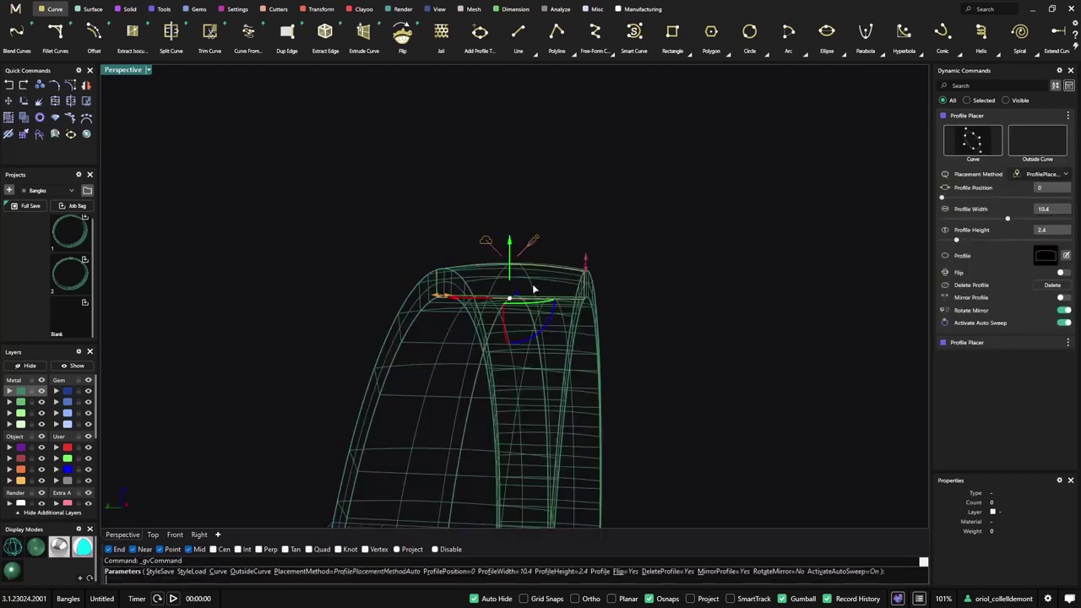
pyautogui.moveTo(453, 296); pyautogui.dragTo(473, 297)
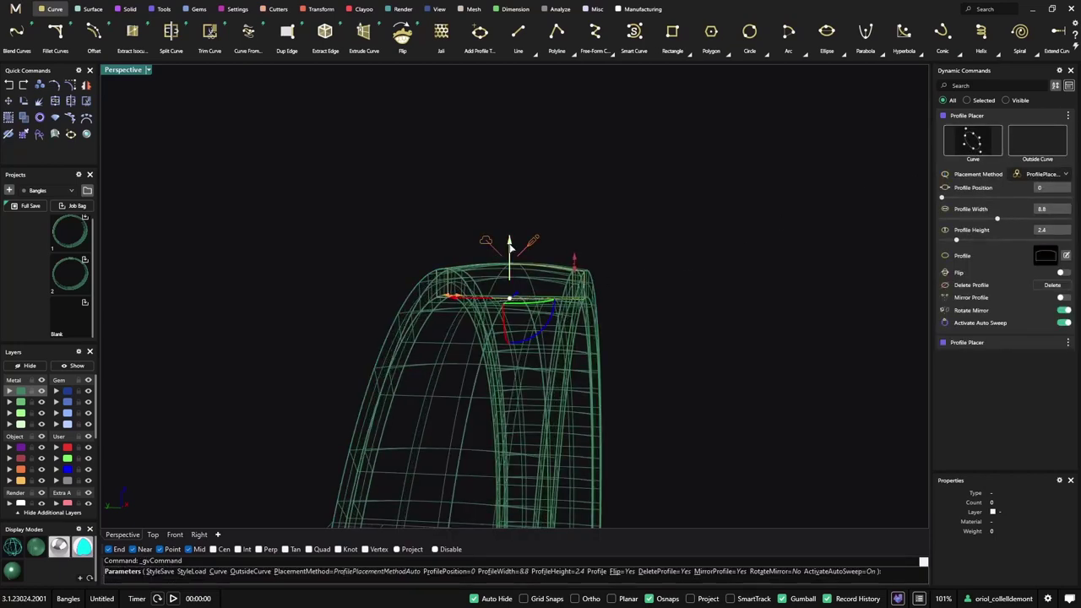
pyautogui.moveTo(510, 245); pyautogui.dragTo(510, 269)
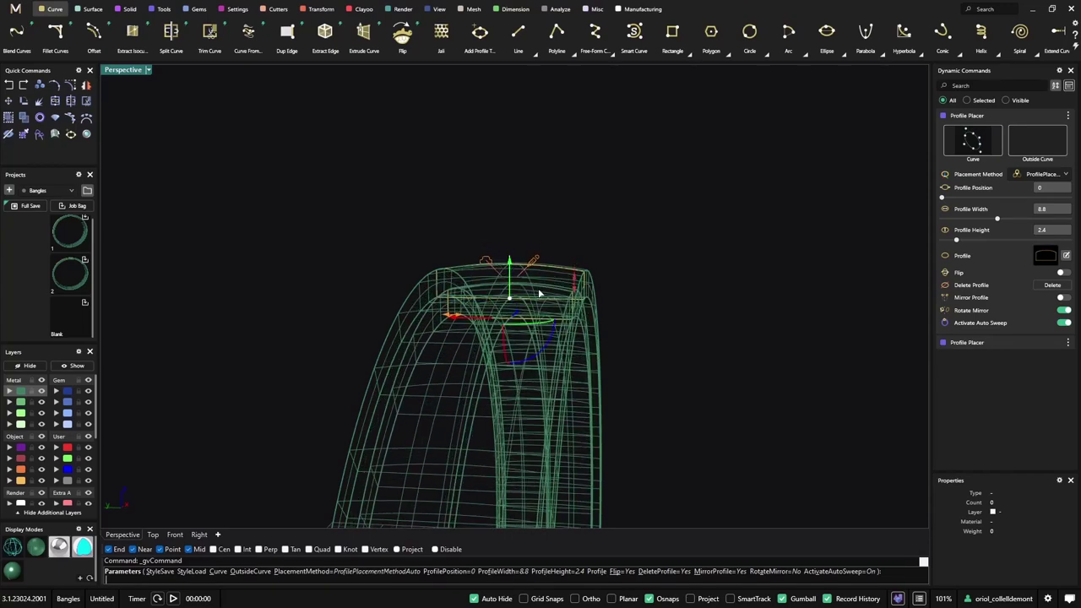
pyautogui.press('Return')
# Subtract the narrower, lowered sweep from the wider bangle with Boolean Difference to hollow out its inner side
pyautogui.moveTo(769, 313); pyautogui.dragTo(678, 318, button='right')
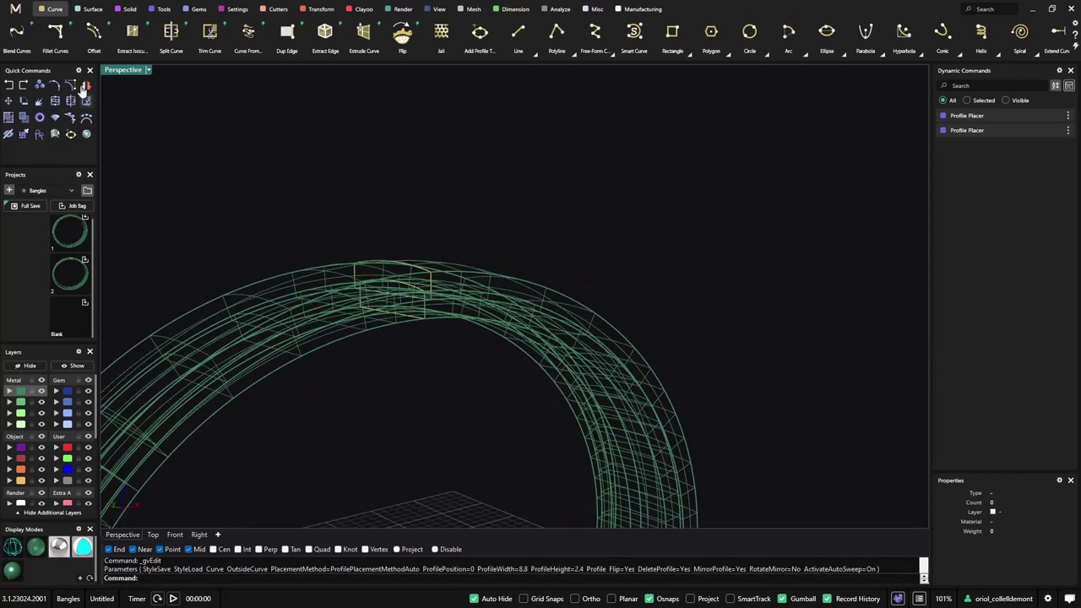
pyautogui.click(130, 10)
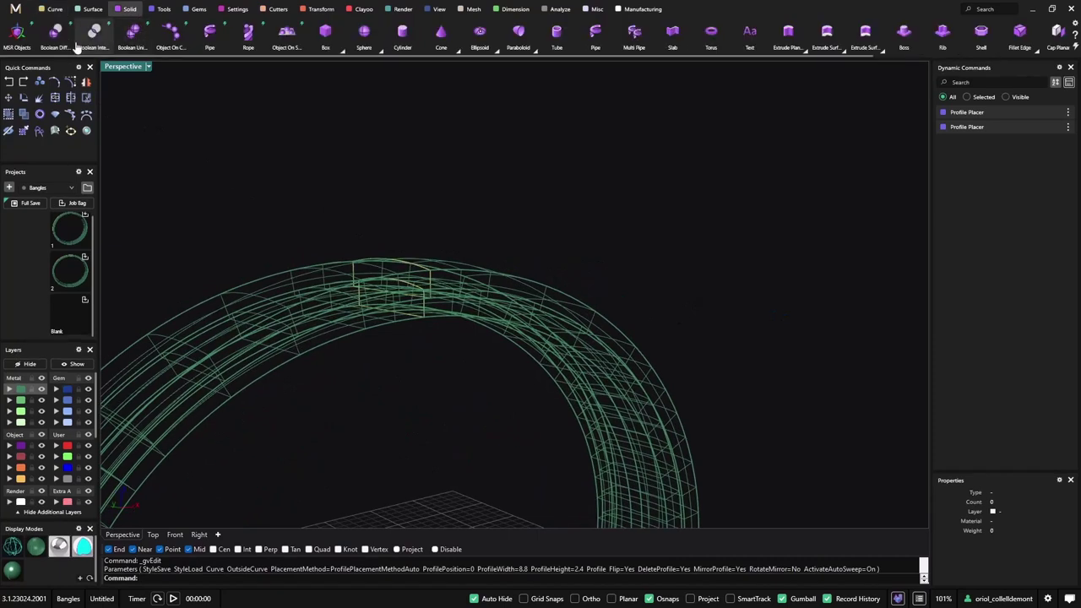
pyautogui.click(59, 38)
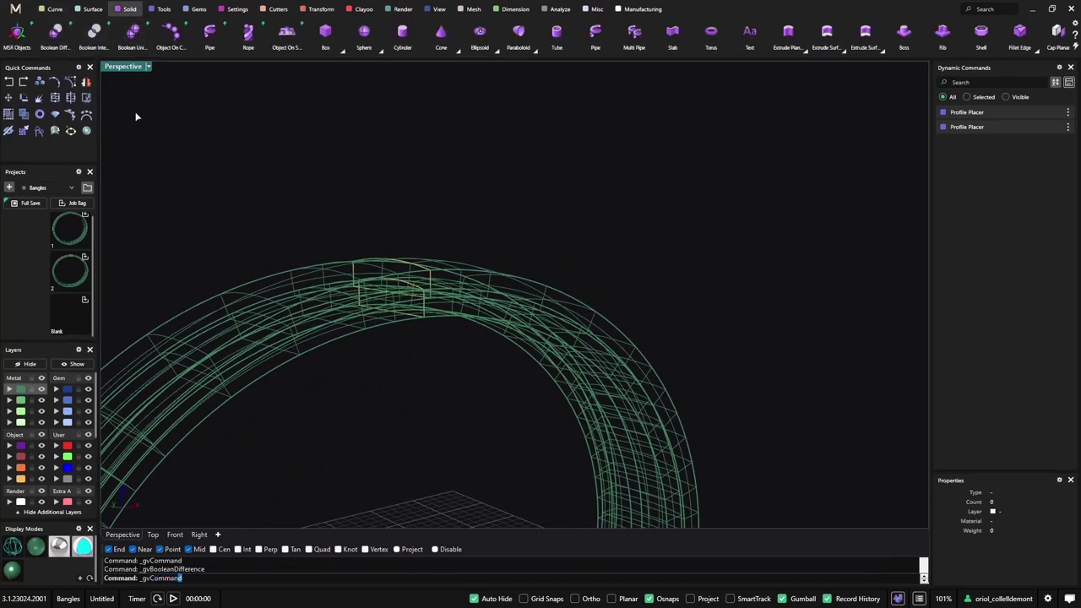
pyautogui.click(269, 281)
pyautogui.click(328, 342)
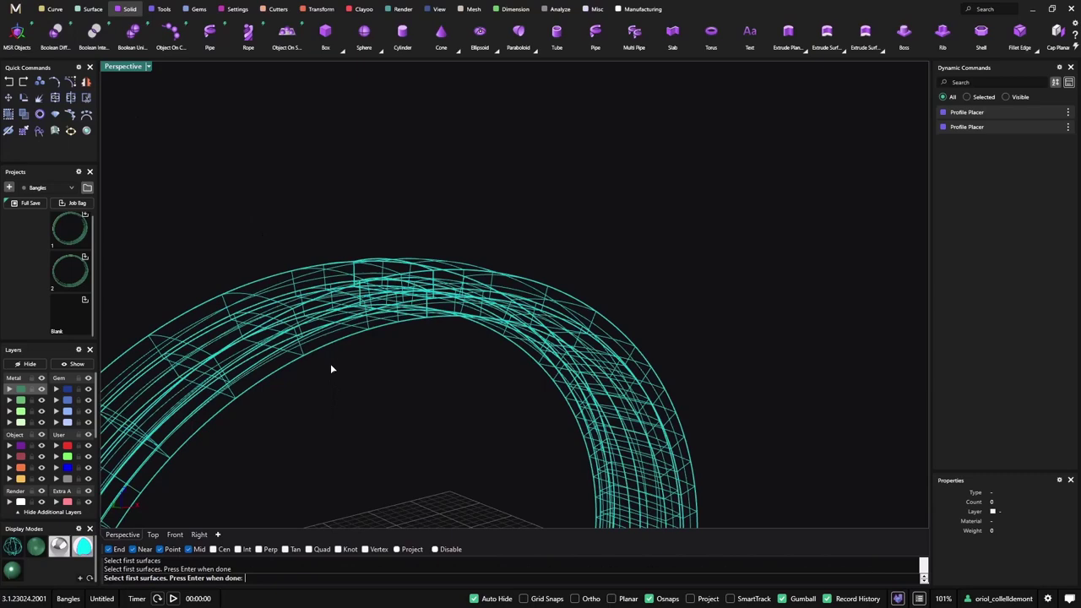
pyautogui.press('Return')
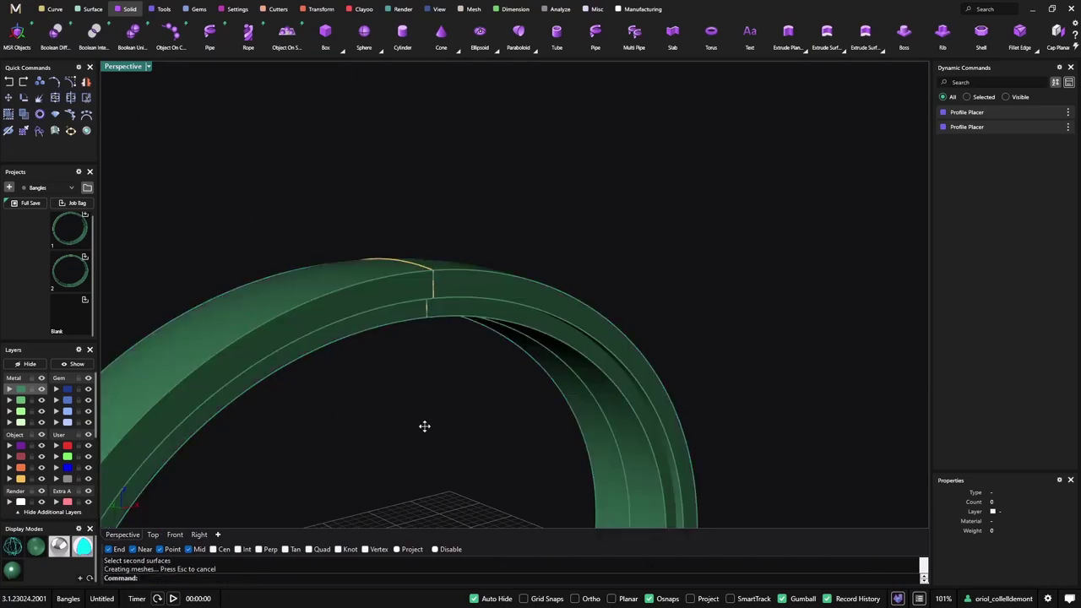
pyautogui.keyDown('shift'); pyautogui.moveTo(425, 427); pyautogui.dragTo(637, 377, button='right'); pyautogui.keyUp('shift')
pyautogui.press('Return')
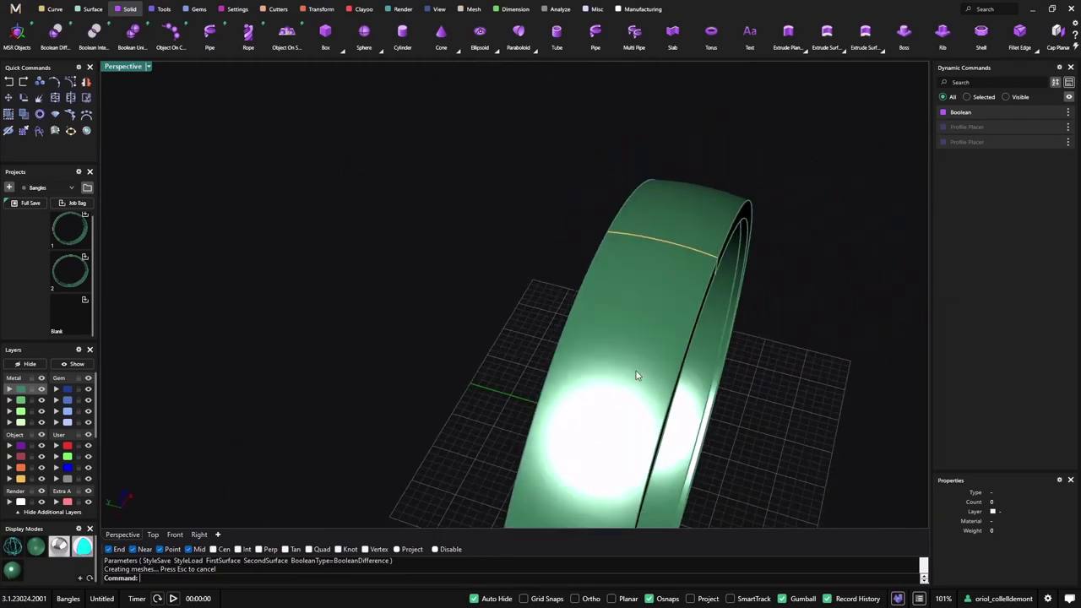
# Extract an isocurve around the middle of the bangle's outer surface, with Point on Surface V 0.5 and angle 90
pyautogui.click(54, 8)
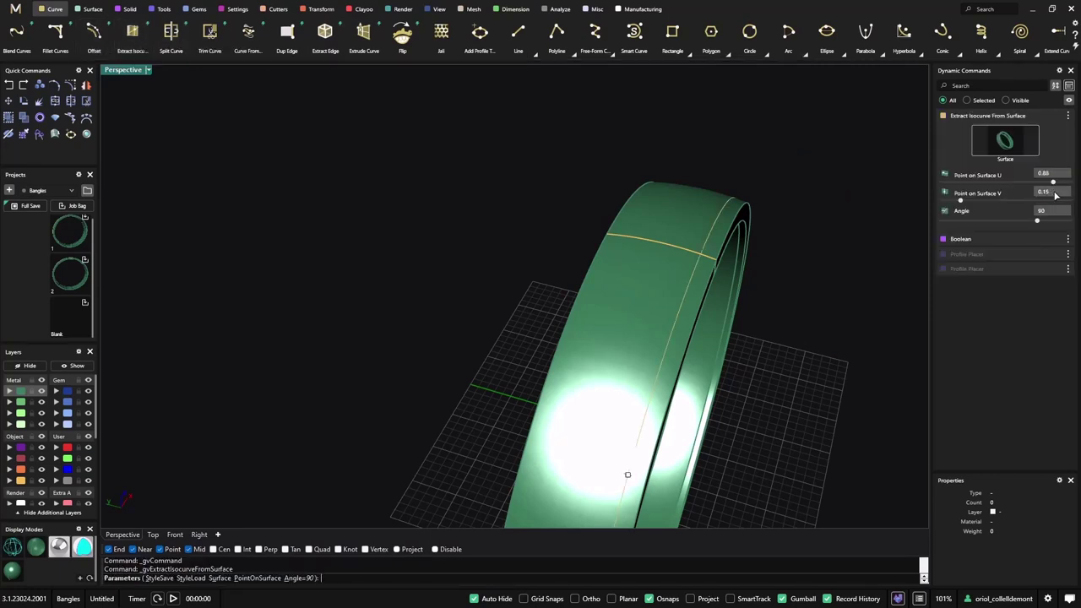
pyautogui.click(1056, 193)
pyautogui.press('Return')
# Place round diamonds along the extracted isocurve with Gem On Curve, enlarging the start gem to about 2.25 mm
pyautogui.keyDown('shift'); pyautogui.moveTo(778, 299); pyautogui.dragTo(699, 282, button='right'); pyautogui.keyUp('shift')
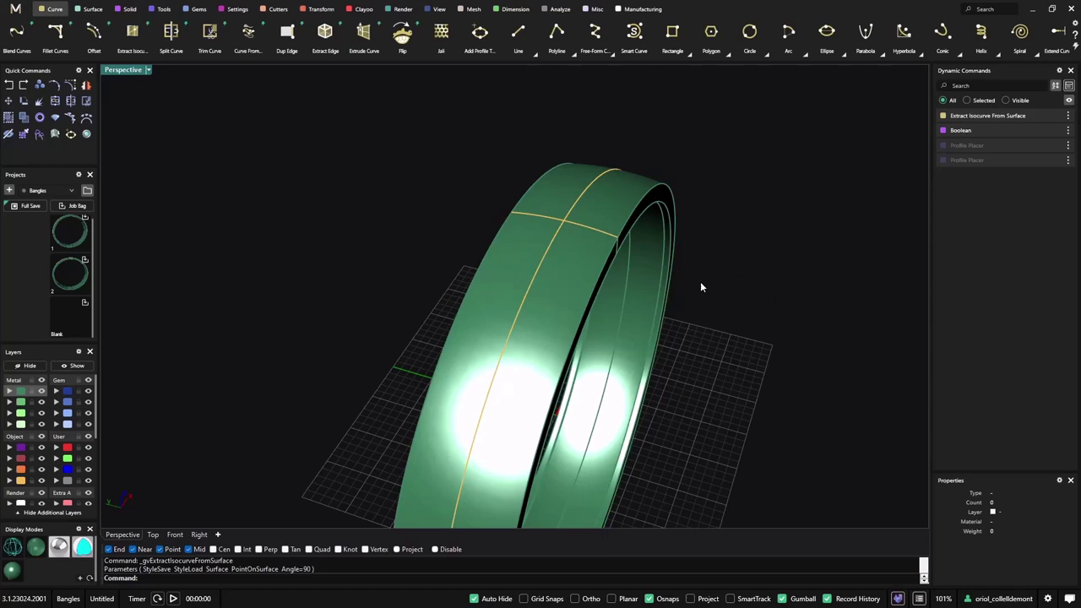
pyautogui.click(547, 251)
pyautogui.click(198, 9)
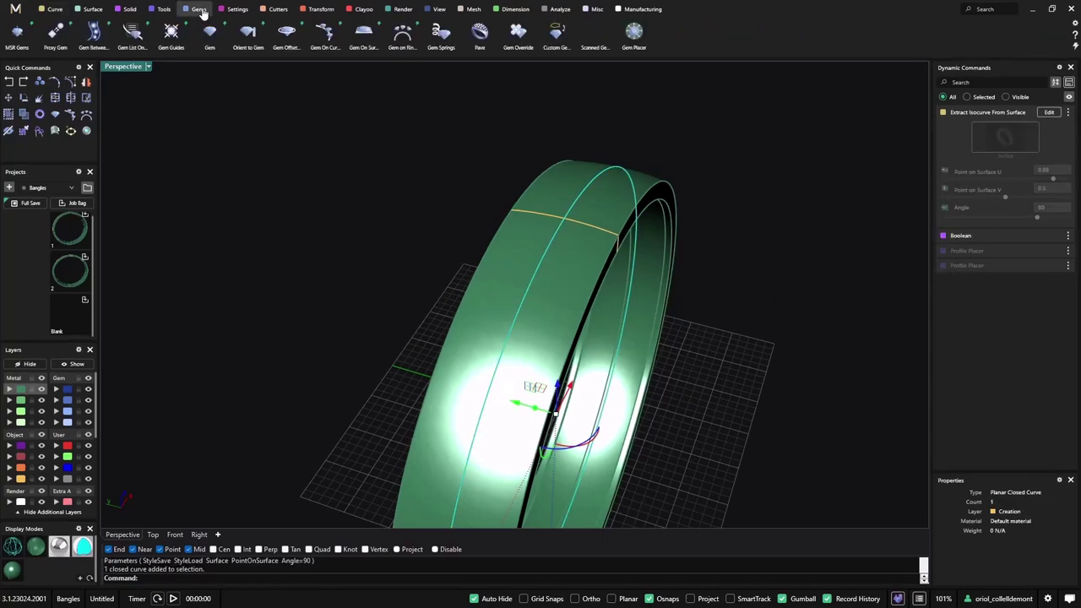
pyautogui.click(324, 34)
pyautogui.moveTo(698, 238); pyautogui.dragTo(553, 171, button='right')
pyautogui.scroll(3, 548, 166)
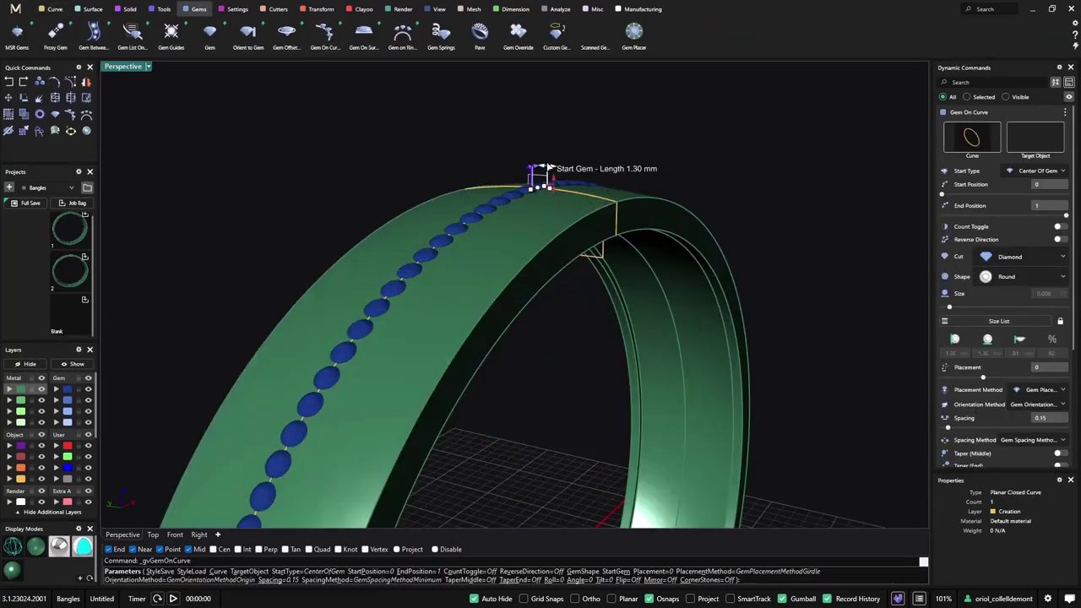
pyautogui.moveTo(547, 168); pyautogui.dragTo(558, 168)
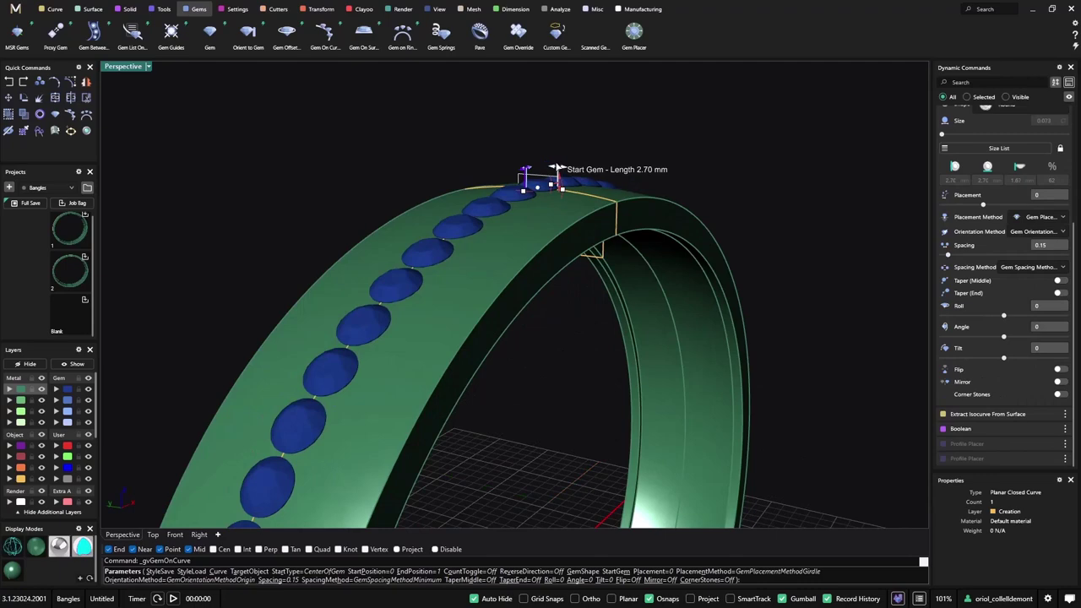
# Set the gems' placement method to Gem Placement Method Table so that they sink into the bangle
pyautogui.click(1052, 268)
pyautogui.click(1043, 217)
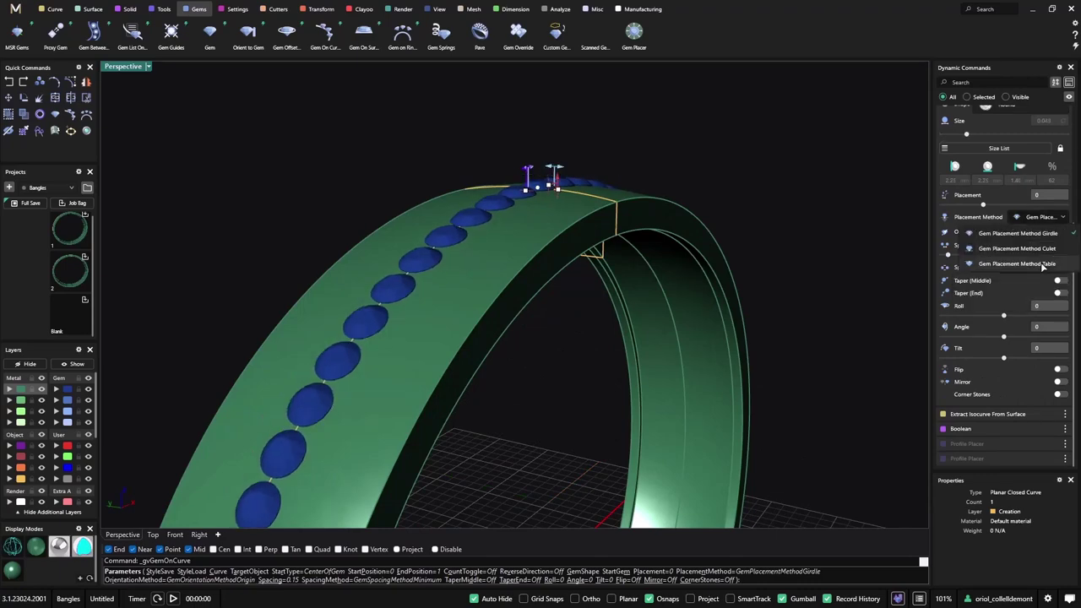
pyautogui.click(1041, 265)
pyautogui.rightClick(494, 335)
pyautogui.moveTo(494, 335); pyautogui.dragTo(503, 300, button='right')
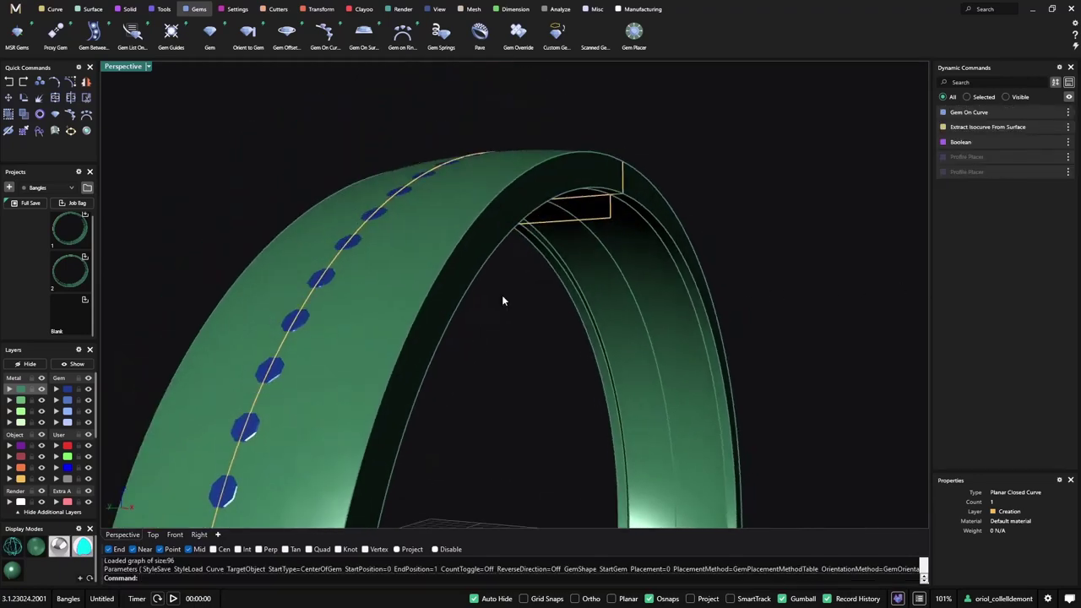
# Select the gems and edit their Gem On Curve, setting the start position to 0.5 and the end position to 0.75
pyautogui.click(359, 241)
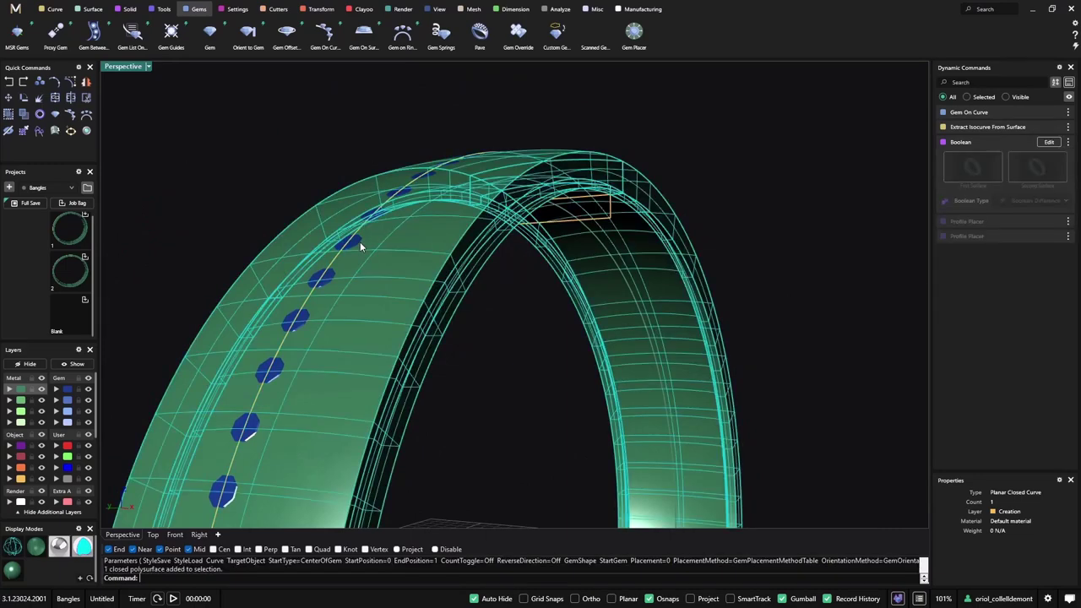
pyautogui.press('Escape')
pyautogui.rightClick(69, 390)
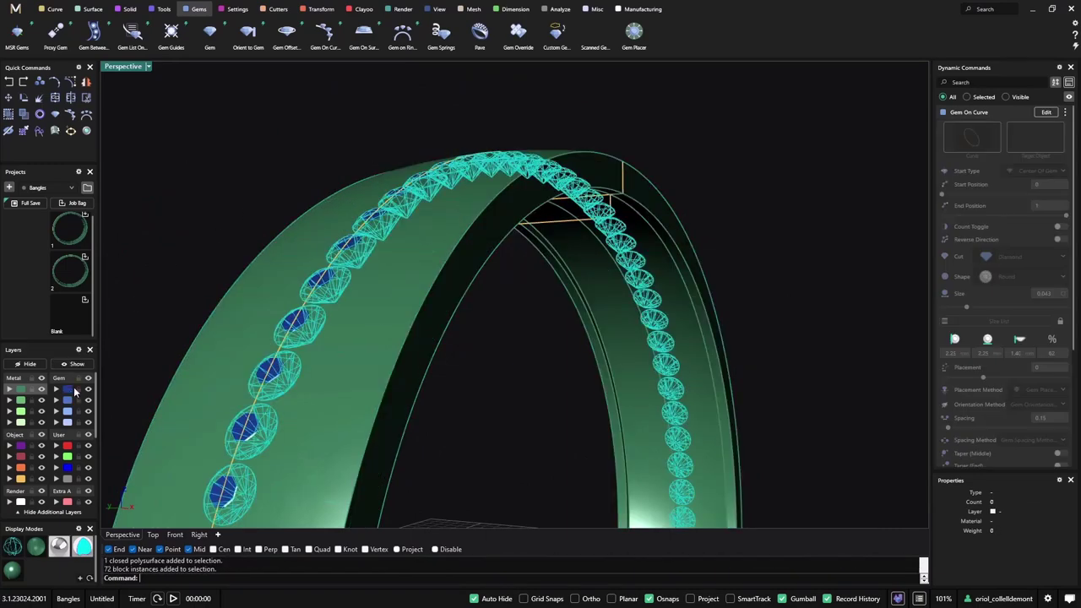
pyautogui.scroll(-6, 527, 292)
pyautogui.moveTo(529, 292); pyautogui.dragTo(495, 361, button='right')
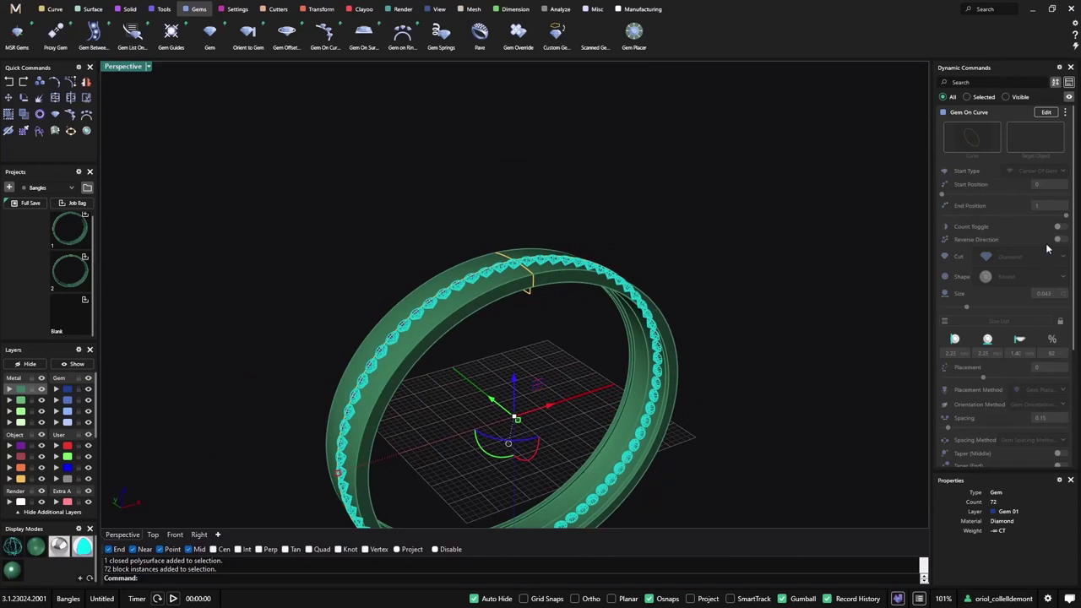
pyautogui.click(1045, 112)
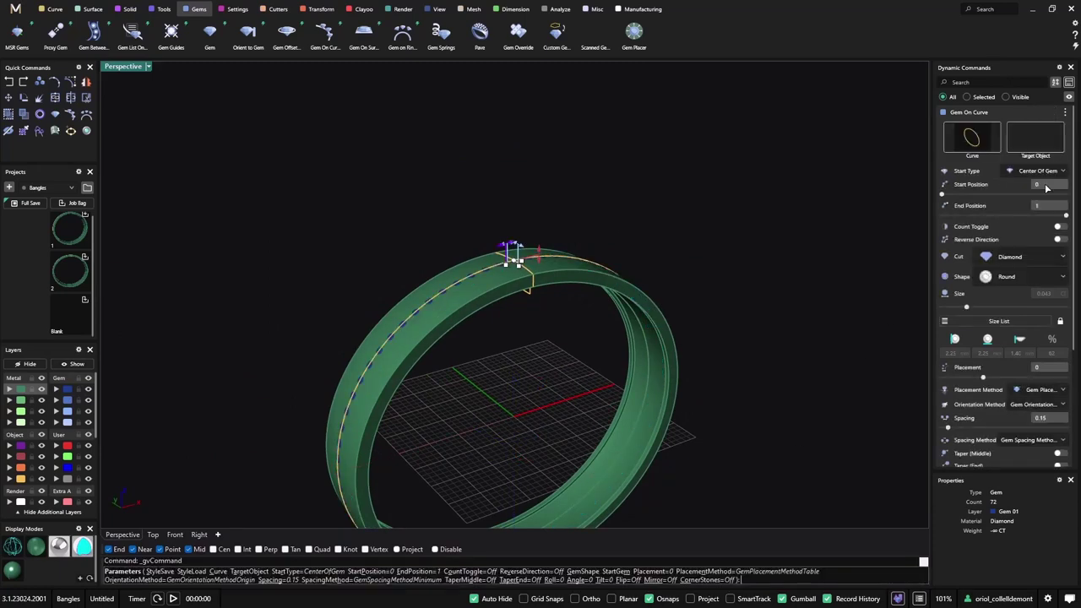
pyautogui.click(1051, 187)
pyautogui.press('Tab')
pyautogui.press('Return')
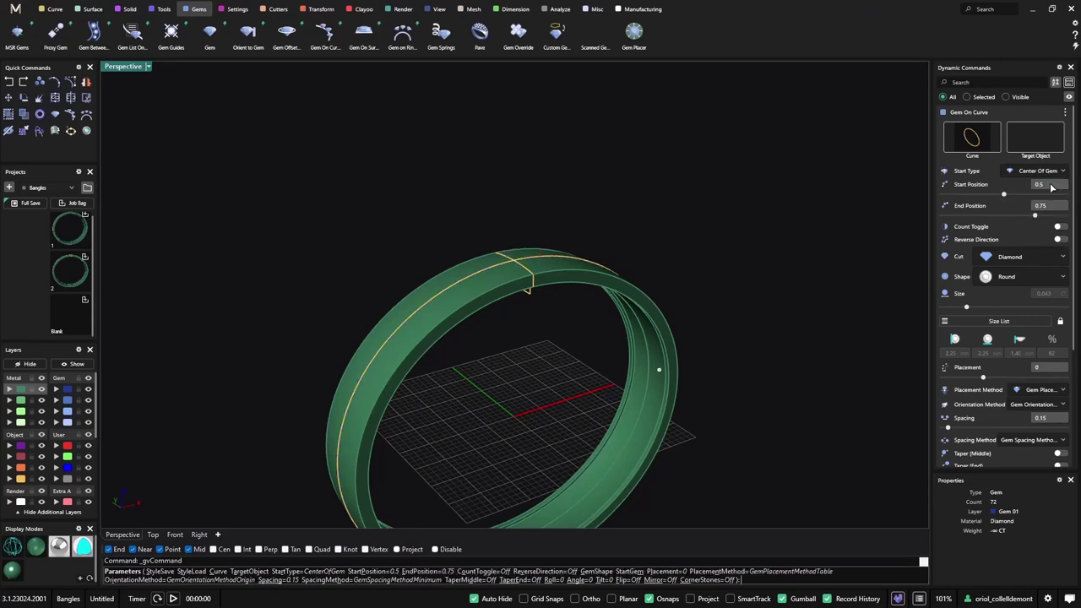
# Set the gems' start position to 0.75 and end position to 0.25 so the row spans the bangle's upper half
pyautogui.moveTo(676, 431); pyautogui.dragTo(592, 406, button='right')
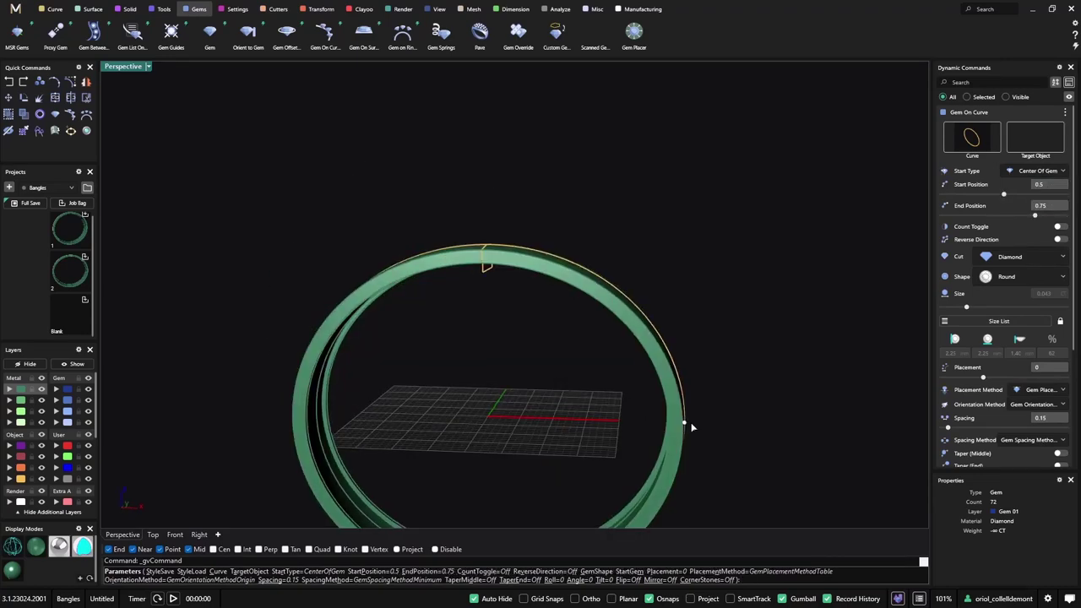
pyautogui.moveTo(680, 421); pyautogui.dragTo(293, 424)
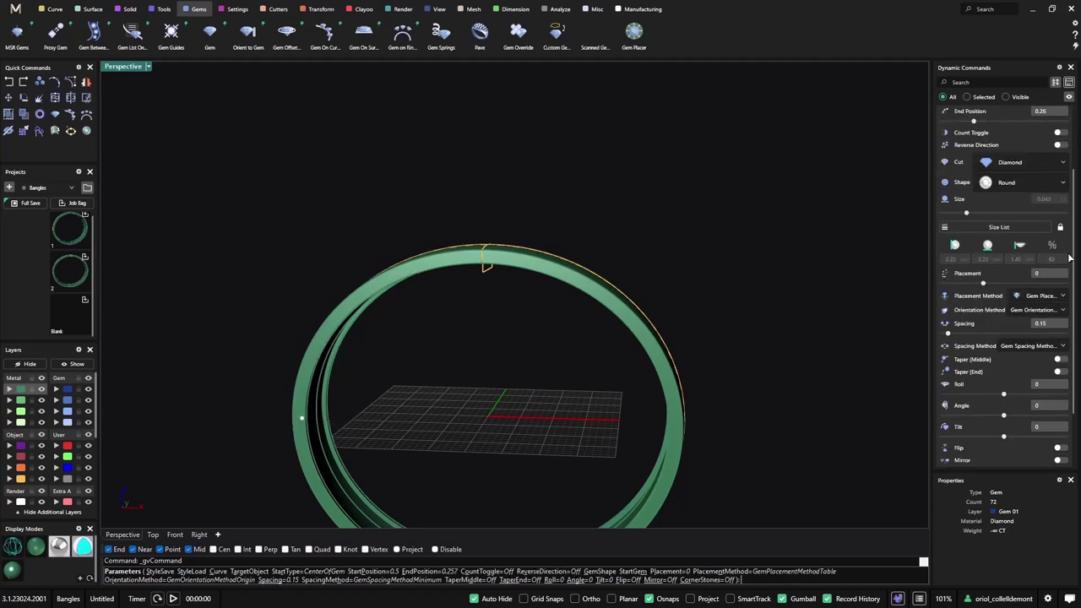
pyautogui.write('.25')
pyautogui.press('Return')
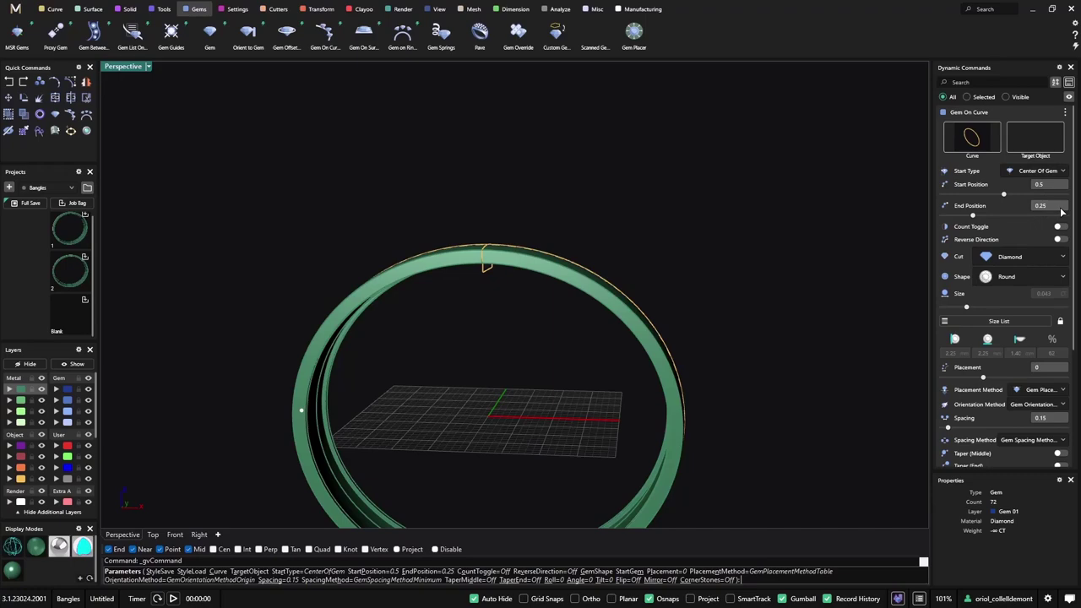
pyautogui.click(1047, 184)
pyautogui.write('.75')
pyautogui.press('Tab')
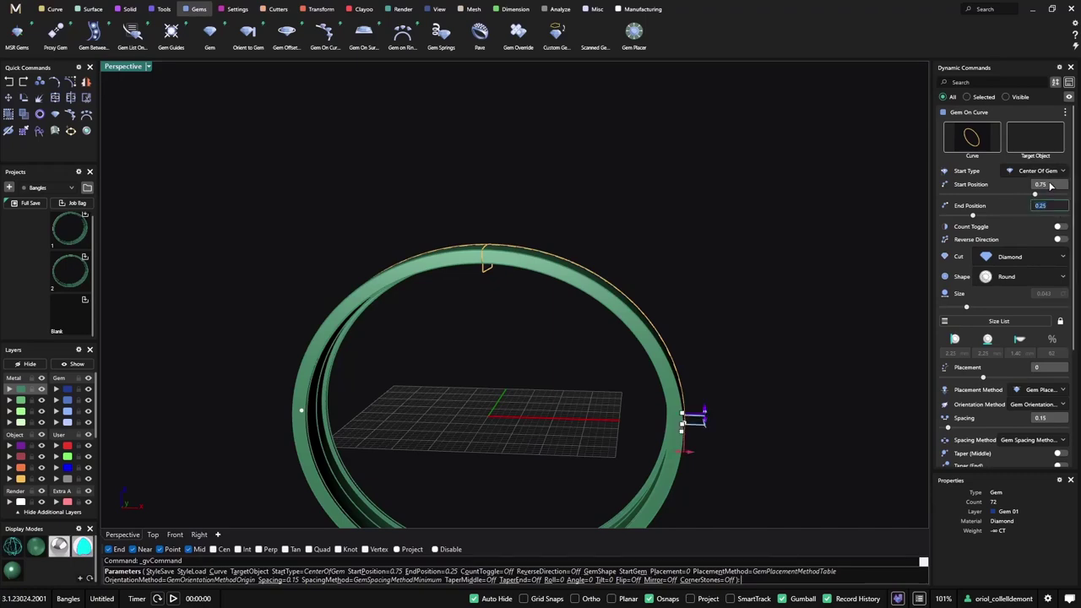
pyautogui.moveTo(583, 267); pyautogui.dragTo(701, 268, button='right')
pyautogui.press('Return')
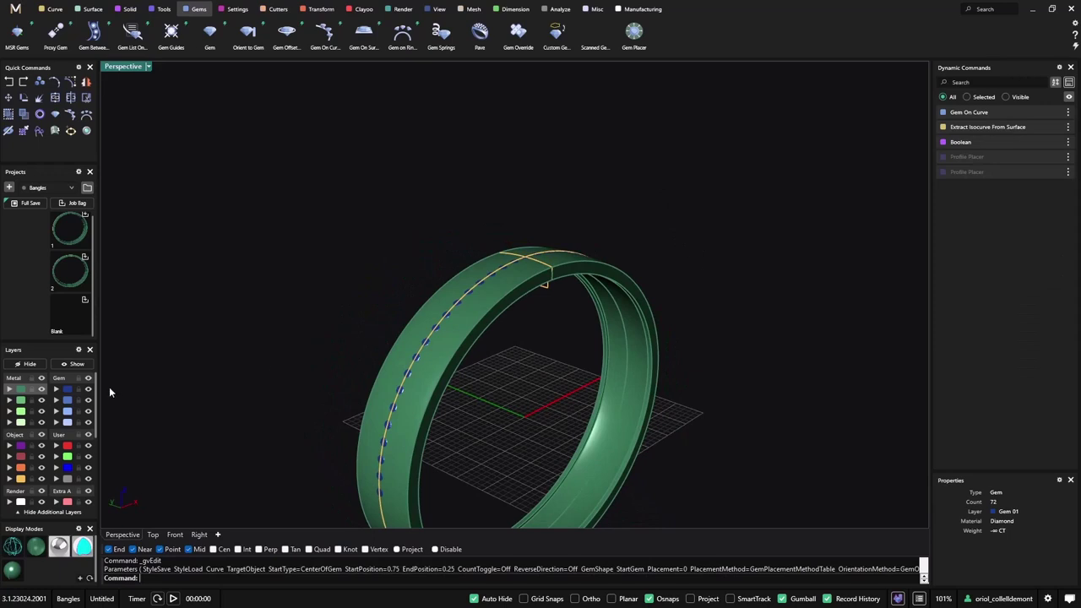
# Select all the gems in the row and create a Channel Cutter along them
pyautogui.click(67, 390)
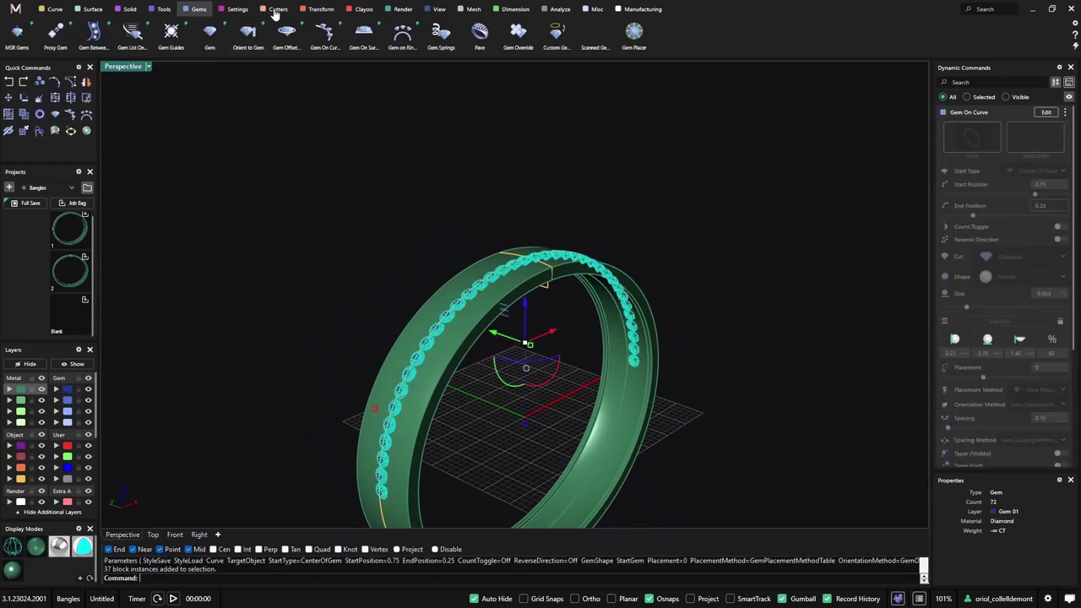
pyautogui.click(276, 10)
pyautogui.click(91, 32)
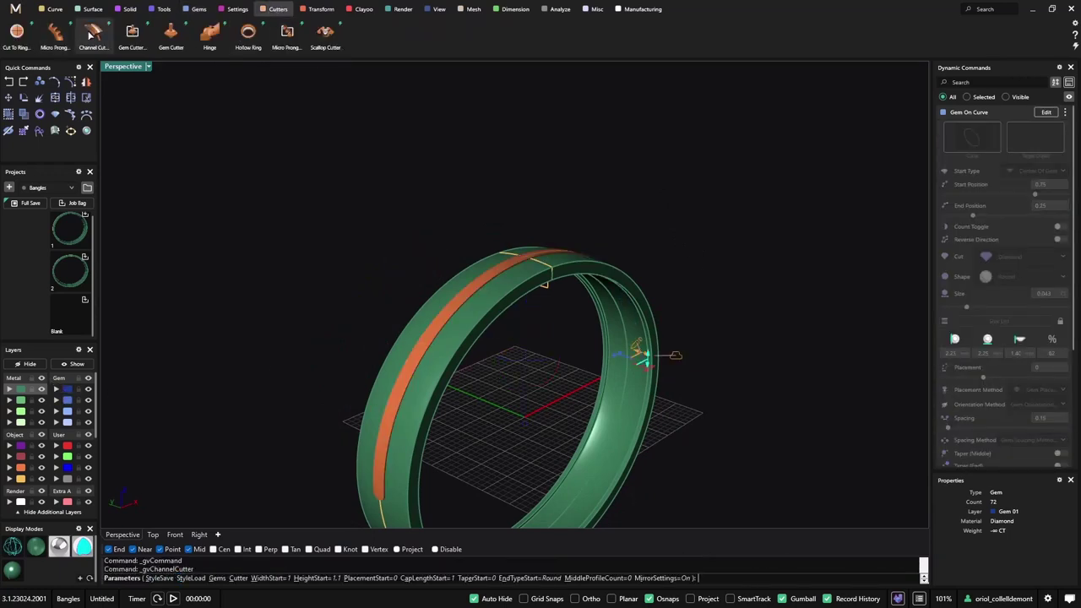
# Switch the channel cutter to a rectangular library profile and raise its start placement to 0.4, checking it in the wireframe front view
pyautogui.moveTo(511, 332); pyautogui.dragTo(469, 268, button='right')
pyautogui.scroll(4, 565, 265)
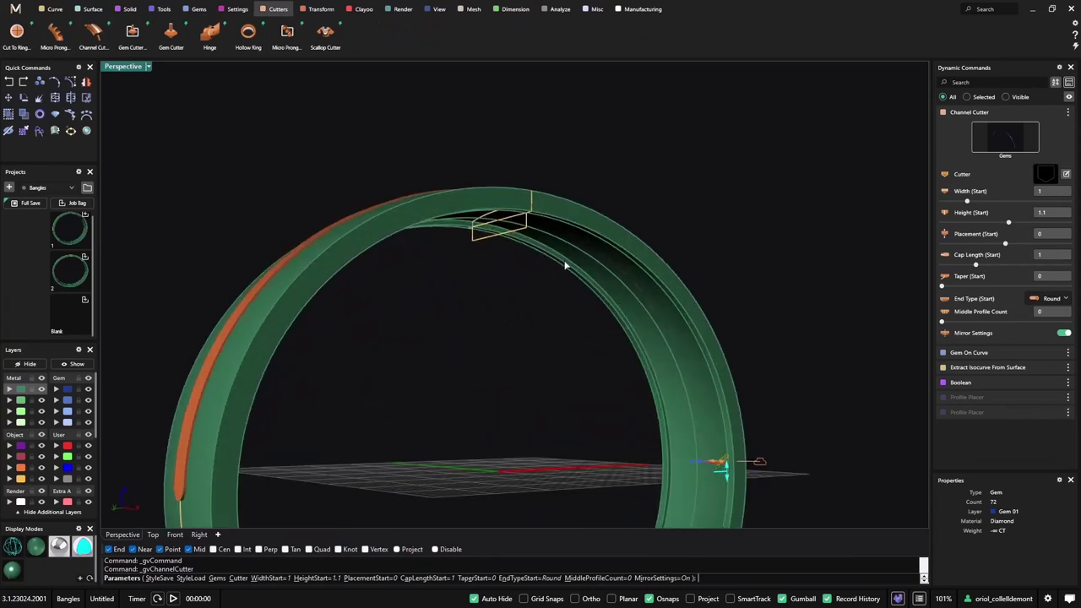
pyautogui.scroll(3, 565, 265)
pyautogui.moveTo(653, 279); pyautogui.dragTo(580, 331, button='right')
pyautogui.scroll(-2, 581, 331)
pyautogui.moveTo(802, 444); pyautogui.dragTo(667, 368, button='right')
pyautogui.click(12, 546)
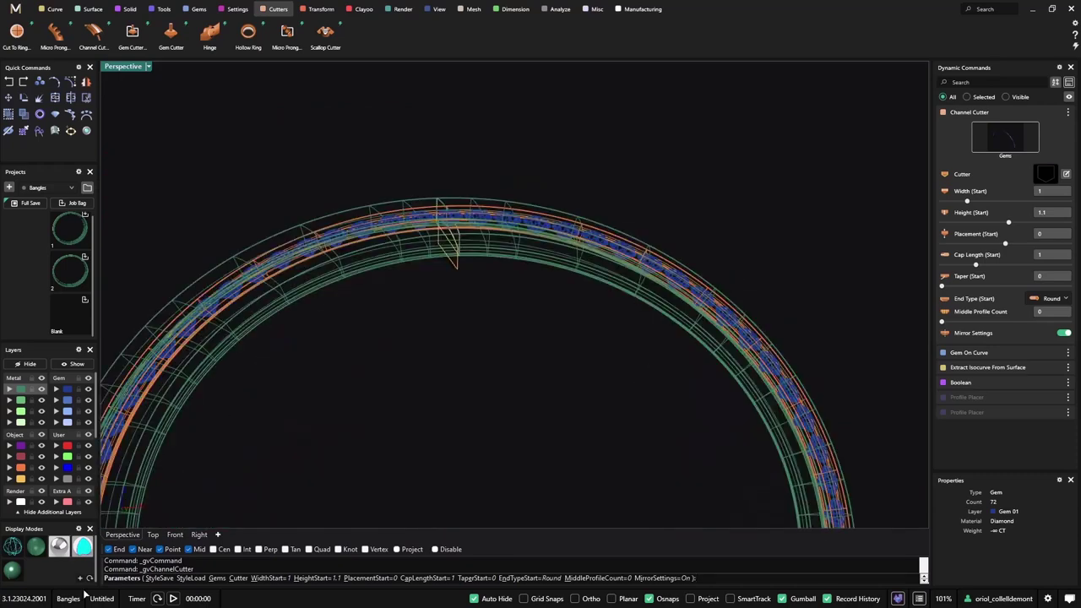
pyautogui.click(199, 534)
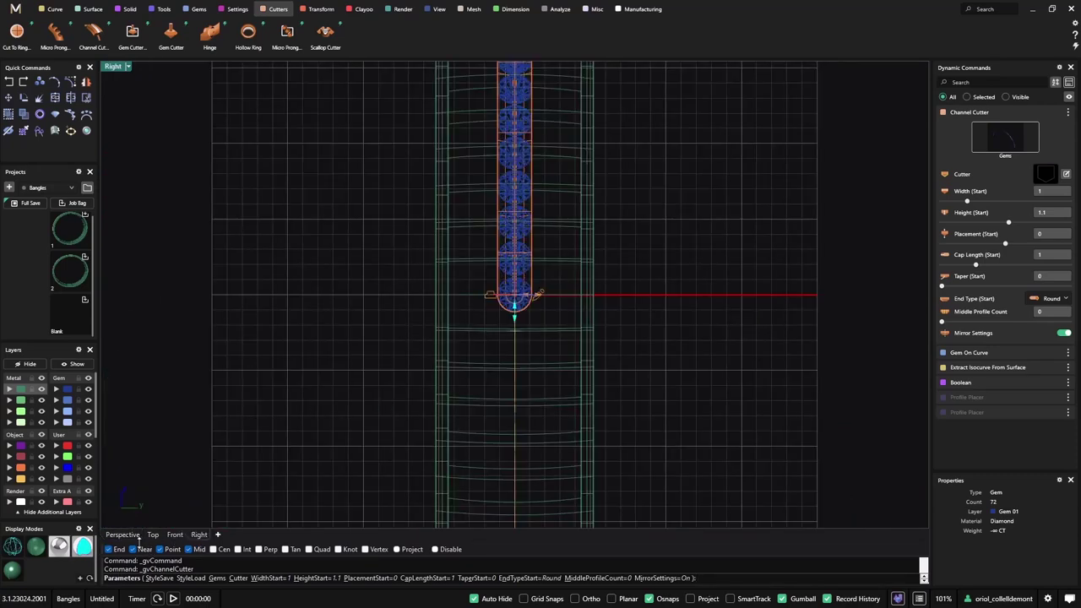
pyautogui.click(174, 535)
pyautogui.scroll(4, 501, 229)
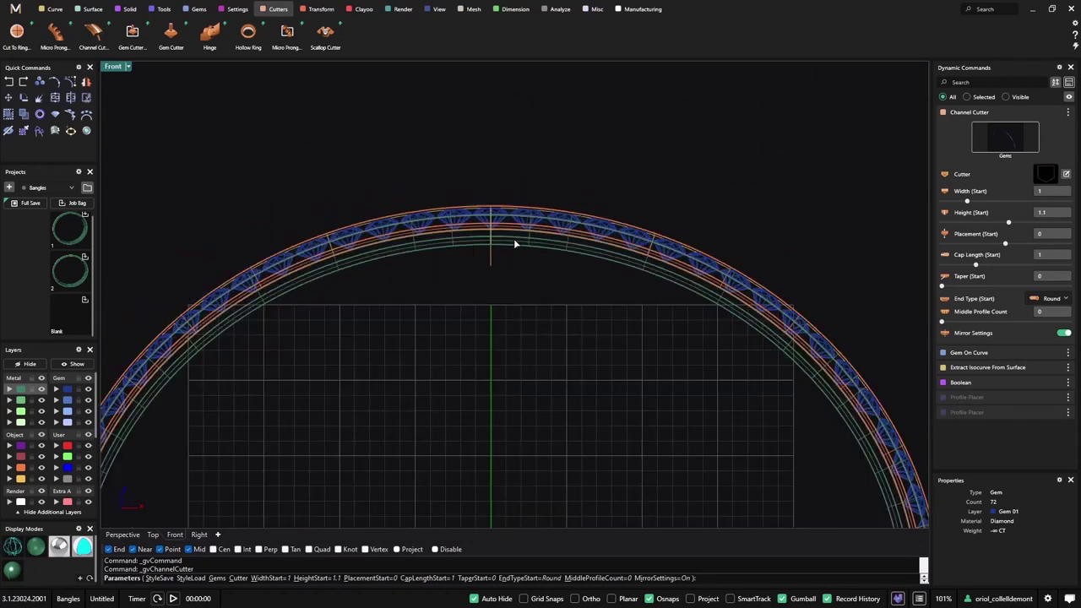
pyautogui.scroll(-6, 514, 240)
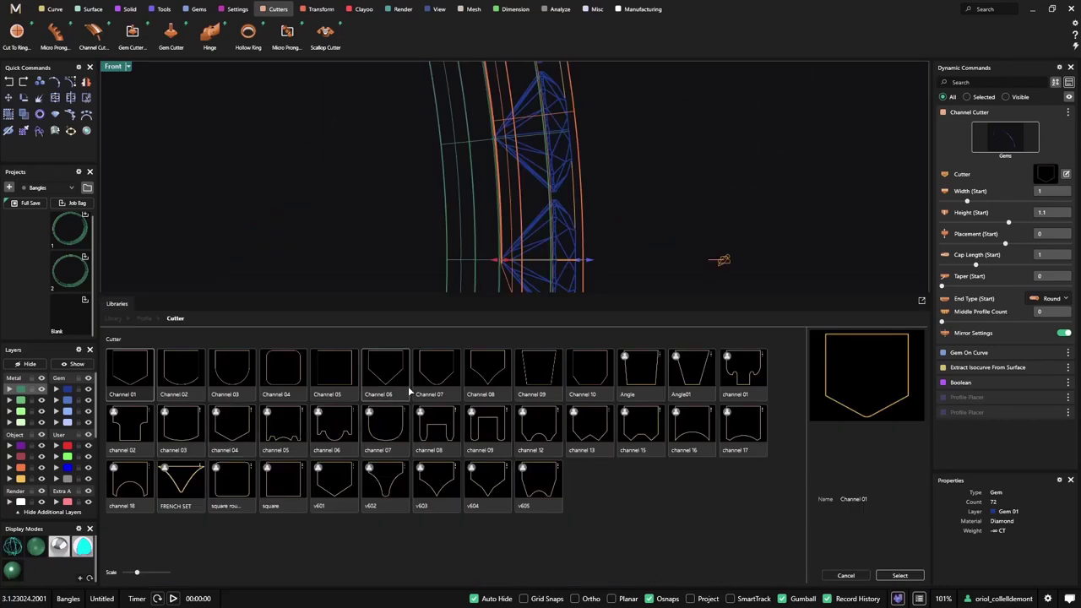
pyautogui.doubleClick(410, 391)
pyautogui.scroll(3, 511, 266)
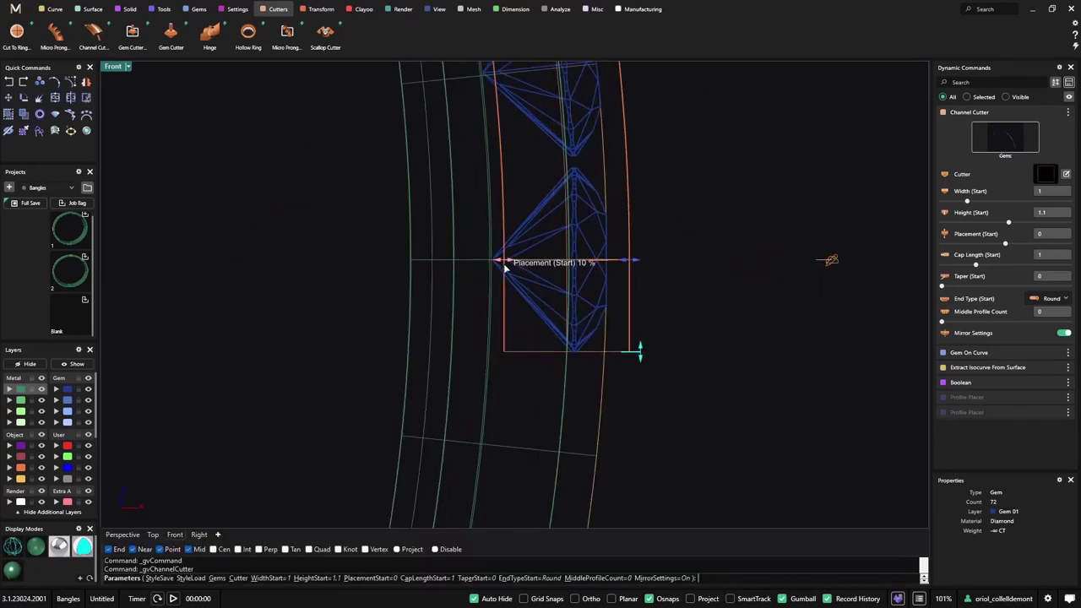
pyautogui.moveTo(504, 267); pyautogui.dragTo(546, 264)
pyautogui.rightClick(589, 326)
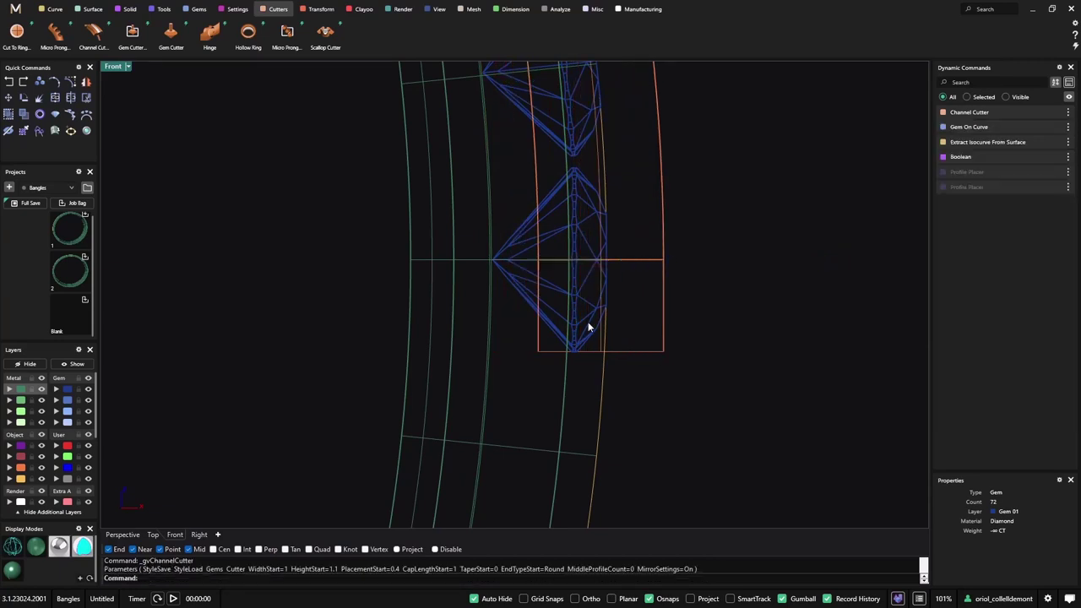
# Add a Gem Cutter to the gems and extend its bottom length to about -2.04 so it passes through the bangle
pyautogui.click(588, 326)
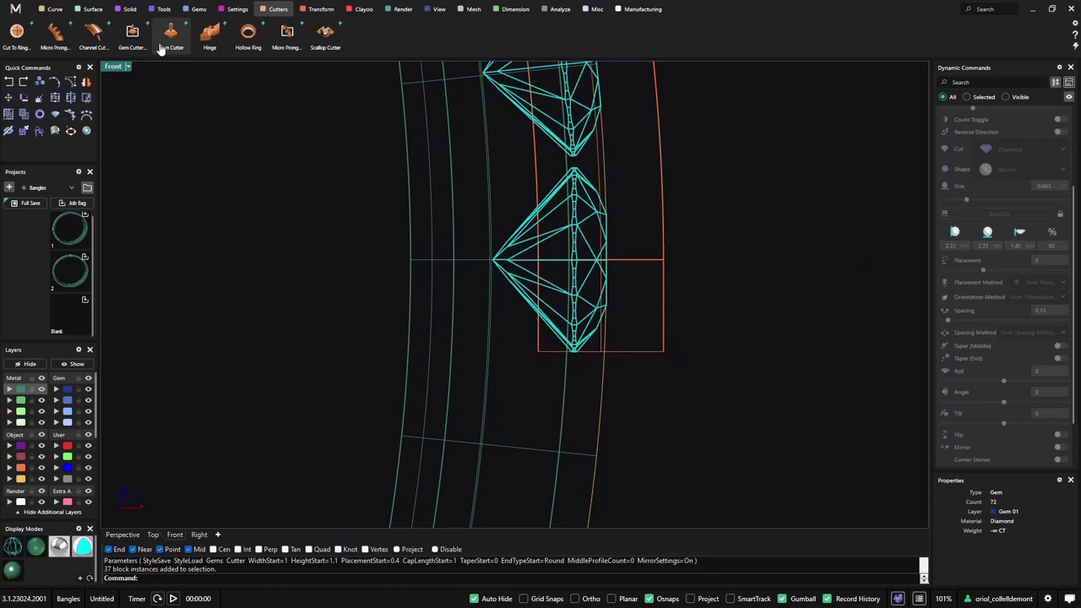
pyautogui.scroll(-10, 336, 289)
pyautogui.moveTo(120, 248); pyautogui.dragTo(452, 306, button='right')
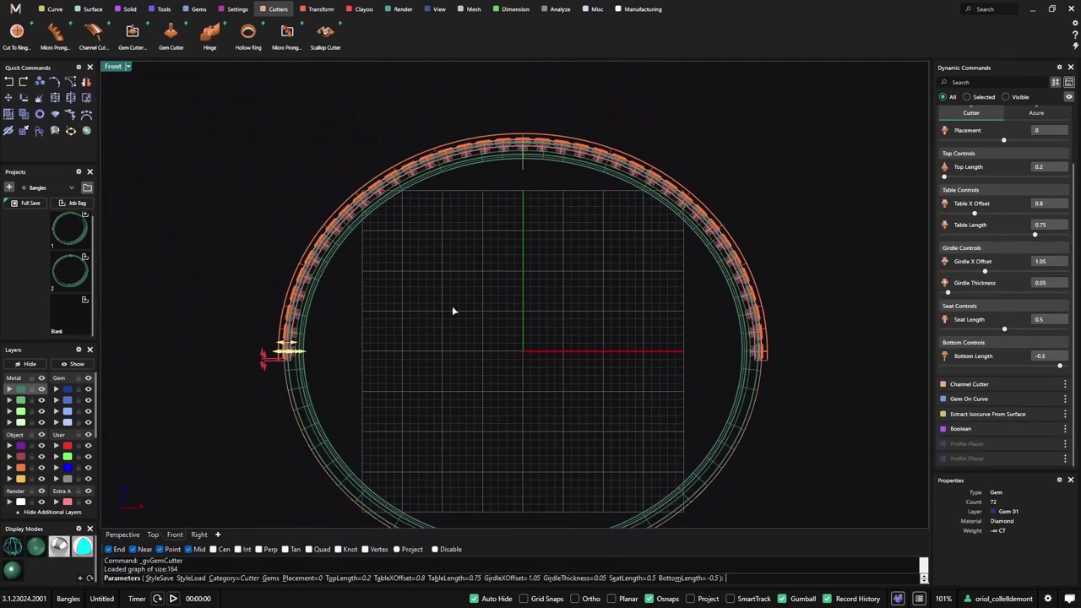
pyautogui.scroll(6, 334, 336)
pyautogui.scroll(4, 265, 398)
pyautogui.moveTo(212, 359); pyautogui.dragTo(309, 360)
pyautogui.press('Return')
pyautogui.scroll(-3, 394, 310)
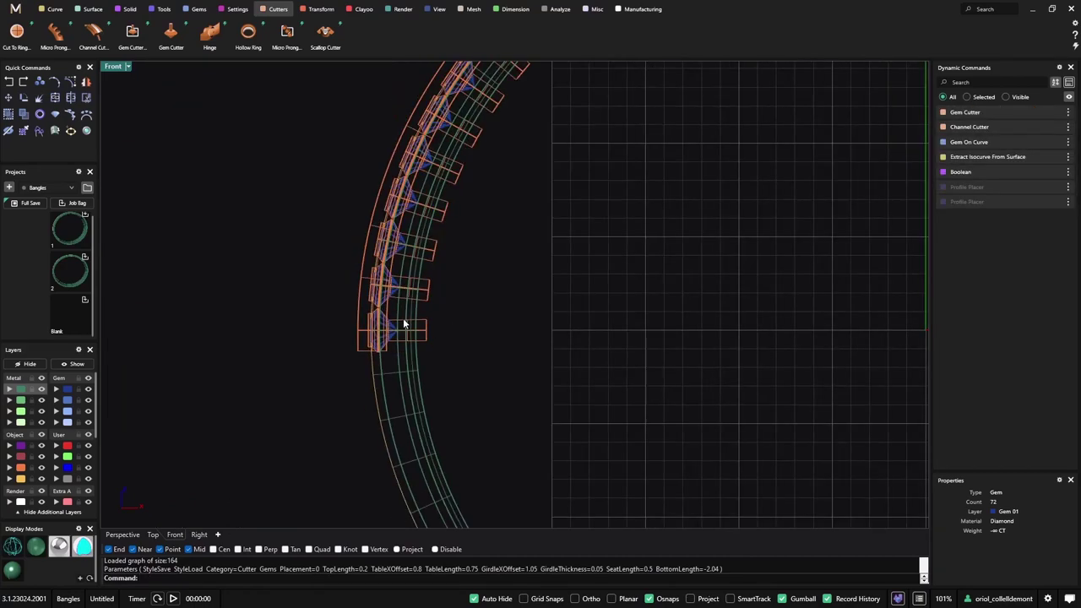
# Select the gems again and add prongs between them with Prong Placer
pyautogui.scroll(3, 394, 311)
pyautogui.click(388, 270)
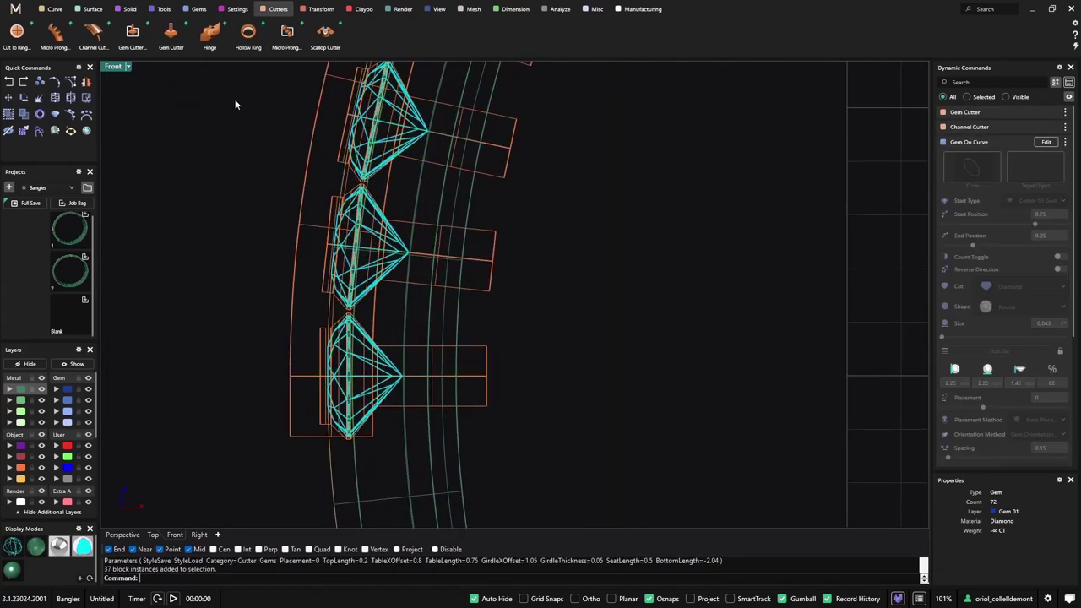
pyautogui.click(237, 9)
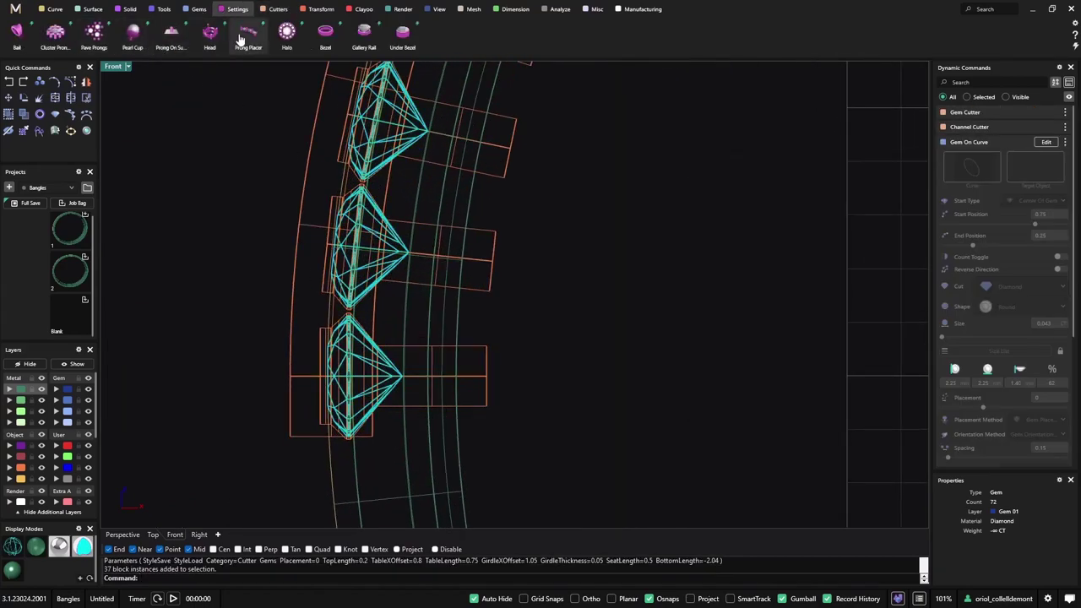
pyautogui.click(249, 38)
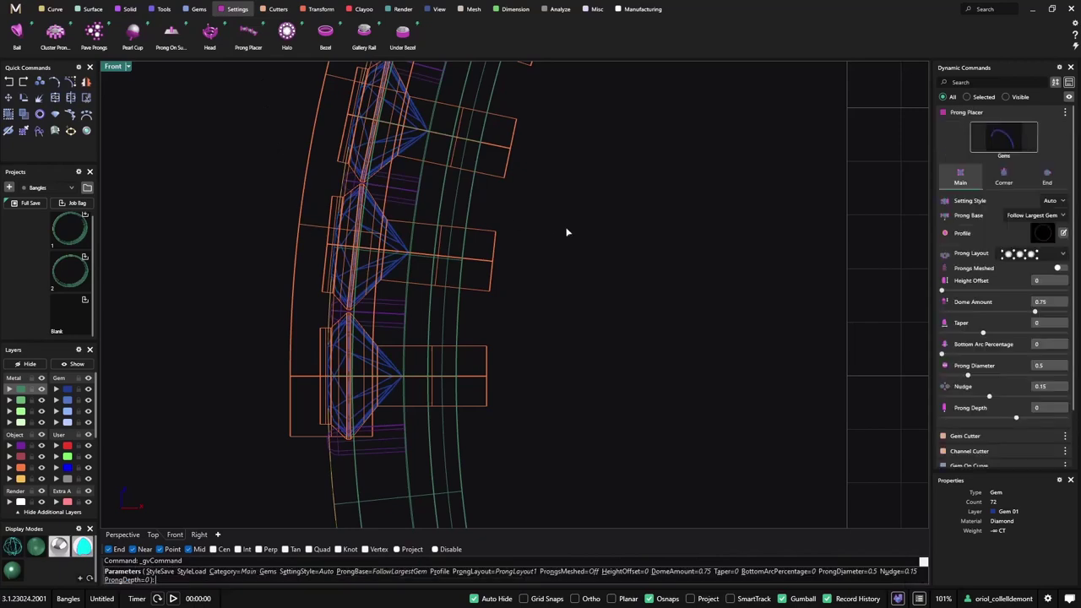
# Set the prongs' height offset to about 0.33 and their depth to about 0.4 mm
pyautogui.scroll(-3, 567, 232)
pyautogui.moveTo(901, 81); pyautogui.dragTo(543, 367, button='right')
pyautogui.moveTo(764, 233); pyautogui.dragTo(512, 97, button='right')
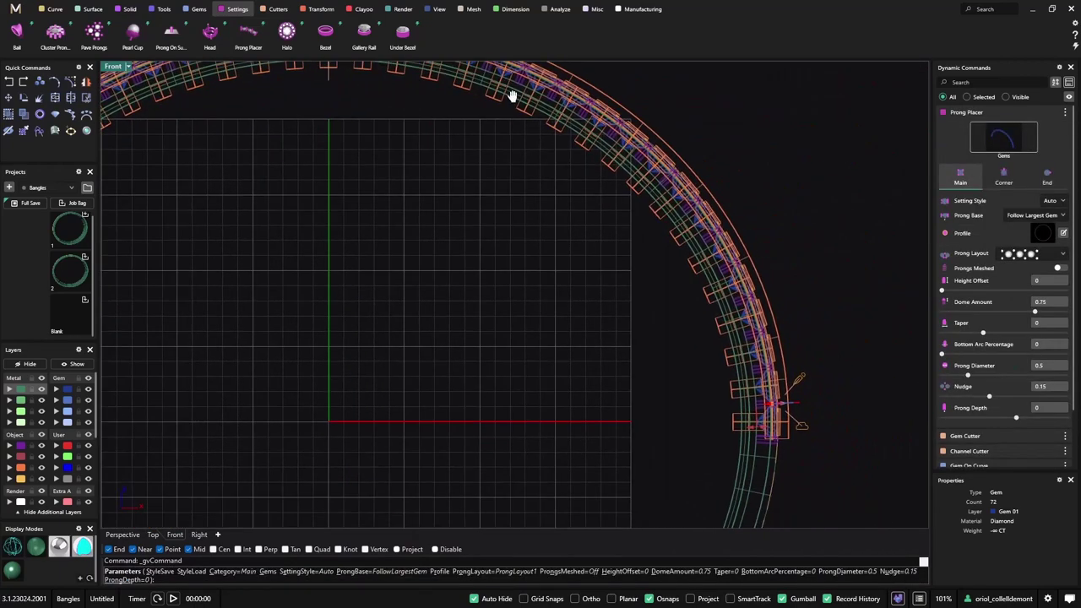
pyautogui.scroll(8, 740, 348)
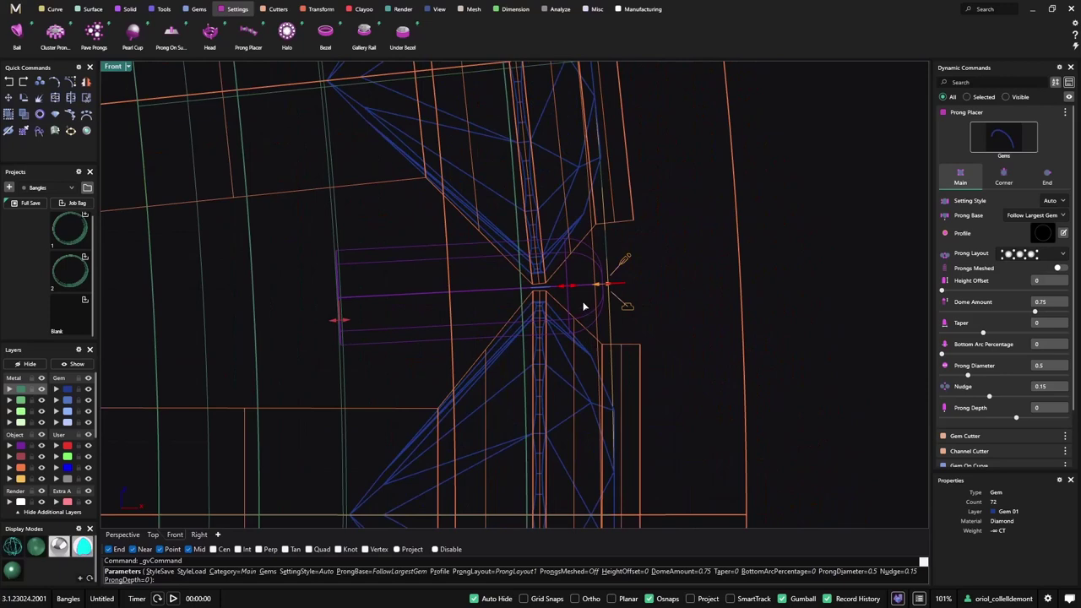
pyautogui.moveTo(605, 284); pyautogui.dragTo(667, 281)
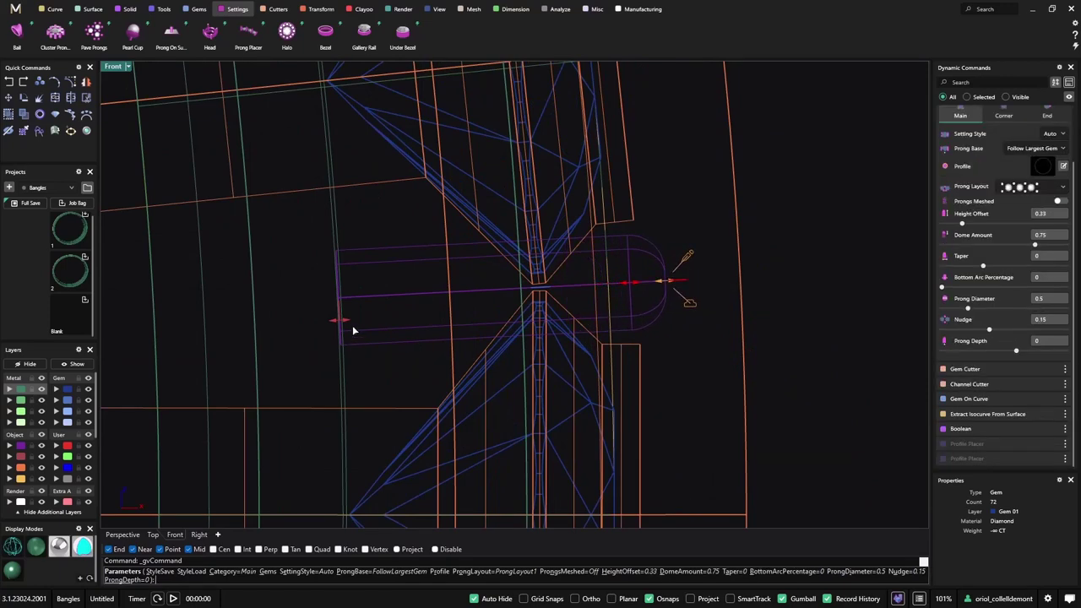
pyautogui.moveTo(341, 329); pyautogui.dragTo(420, 329)
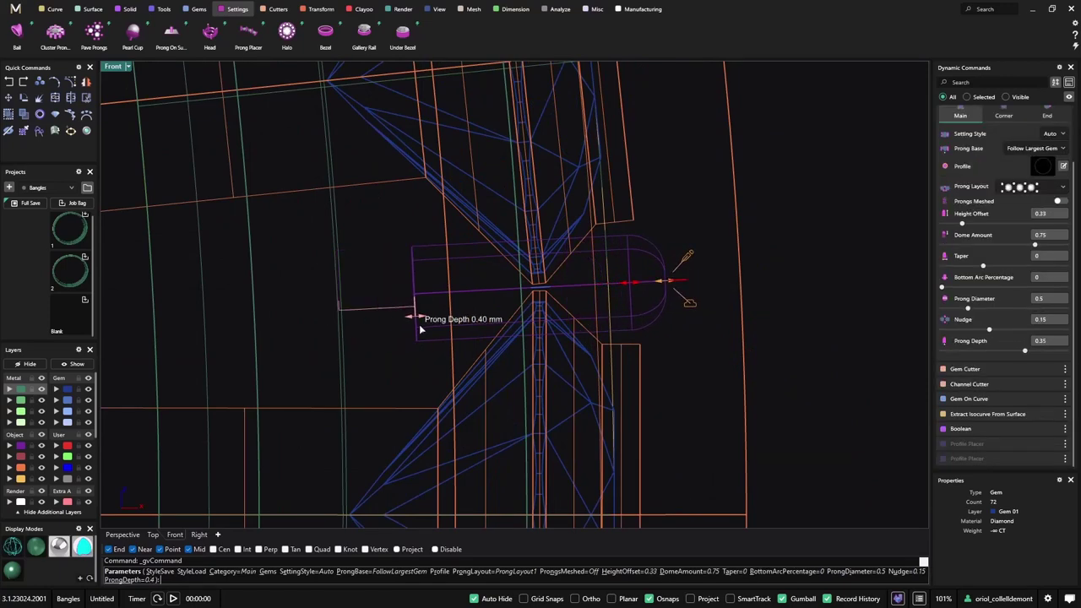
pyautogui.scroll(-8, 421, 329)
pyautogui.rightClick(682, 250)
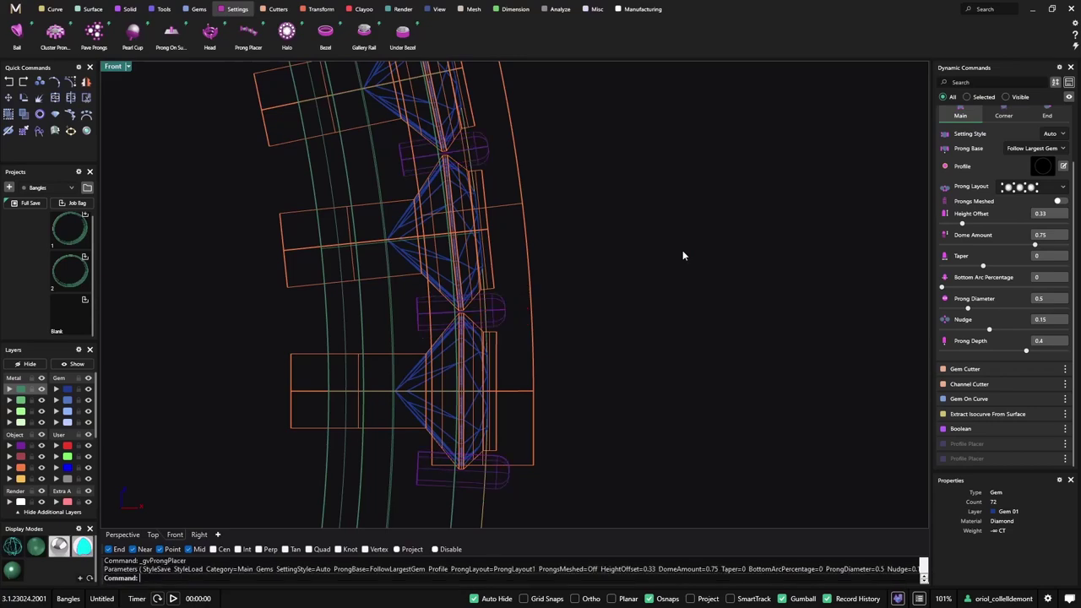
# Return to a shaded perspective view and change the channel cutter's start end type to Flat
pyautogui.click(12, 573)
pyautogui.scroll(-6, 294, 417)
pyautogui.moveTo(309, 428)
pyautogui.mouseDown(button='right')
pyautogui.moveTo(329, 444)
pyautogui.moveTo(359, 439)
pyautogui.mouseUp(button='right')
pyautogui.scroll(-4, 360, 438)
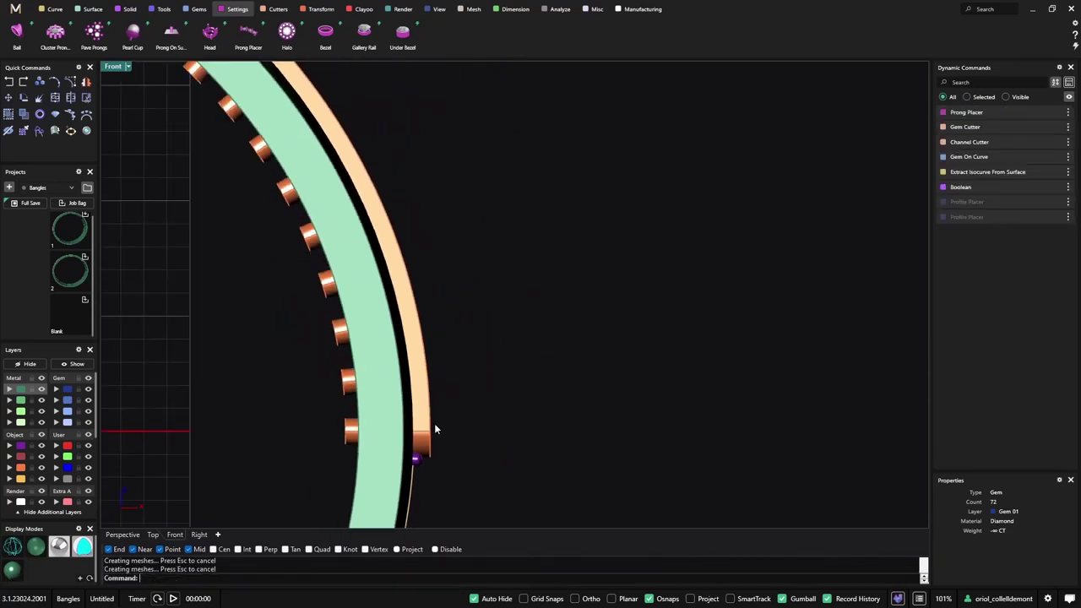
pyautogui.moveTo(435, 429); pyautogui.dragTo(295, 410, button='right')
pyautogui.hotkey('ctrl', 'F4')
pyautogui.moveTo(617, 395)
pyautogui.mouseDown(button='right')
pyautogui.moveTo(489, 331)
pyautogui.moveTo(465, 350)
pyautogui.mouseUp(button='right')
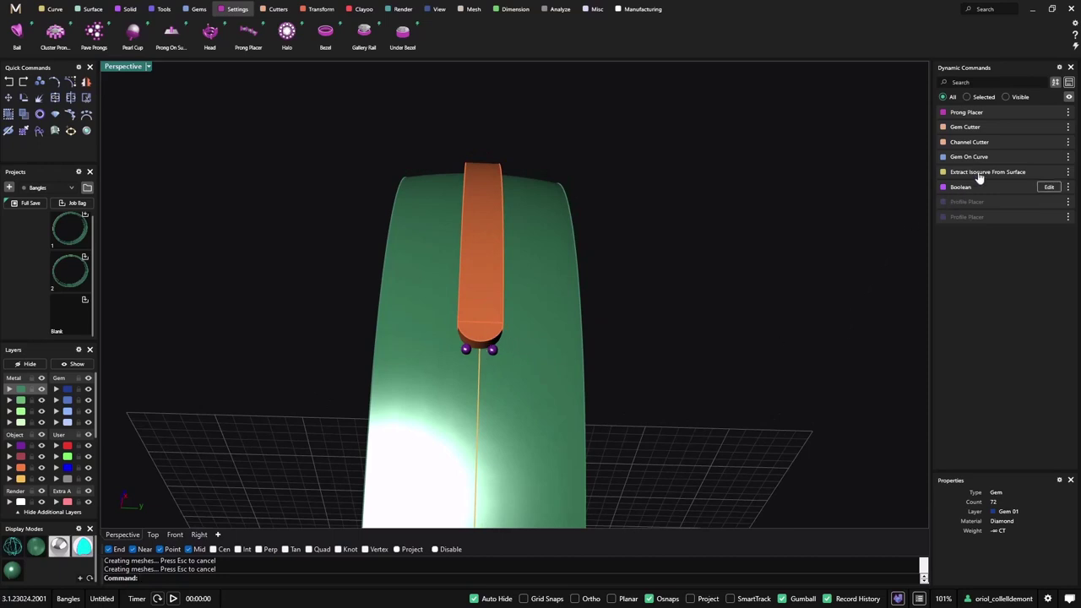
pyautogui.click(1047, 142)
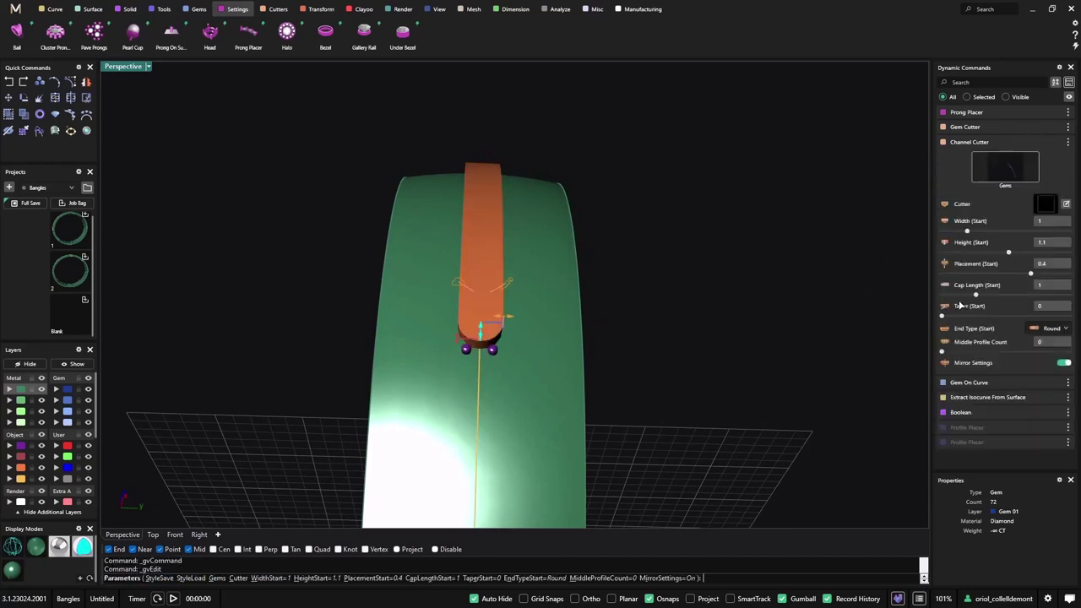
pyautogui.click(1055, 329)
pyautogui.click(1034, 374)
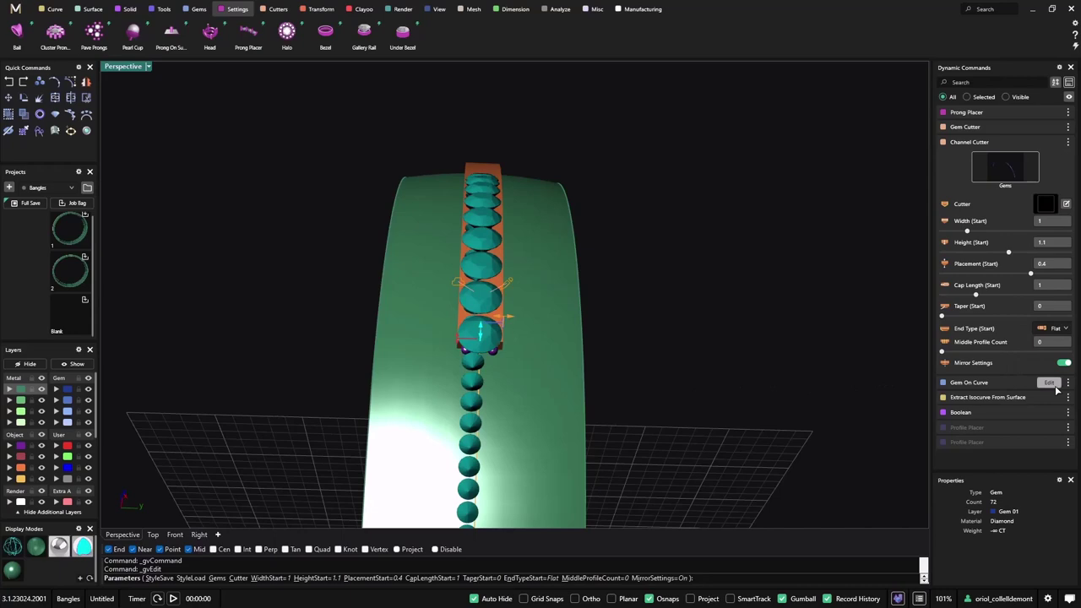
pyautogui.rightClick(817, 357)
# Subtract the channel cutter from the bangle with a Boolean Difference
pyautogui.moveTo(444, 344); pyautogui.dragTo(553, 443, button='right')
pyautogui.scroll(-6, 582, 348)
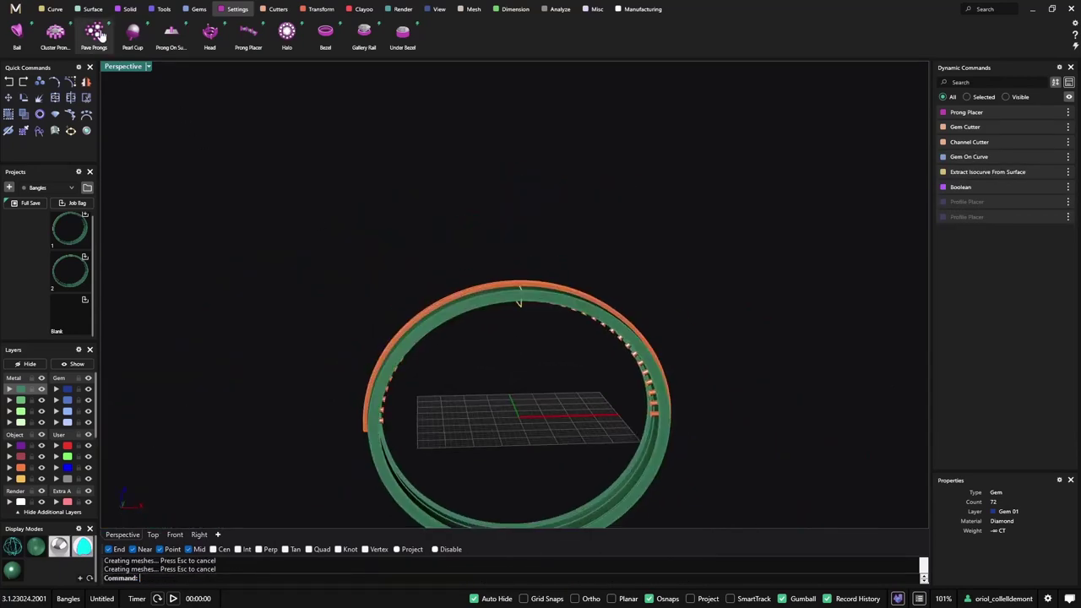
pyautogui.click(127, 10)
pyautogui.click(55, 34)
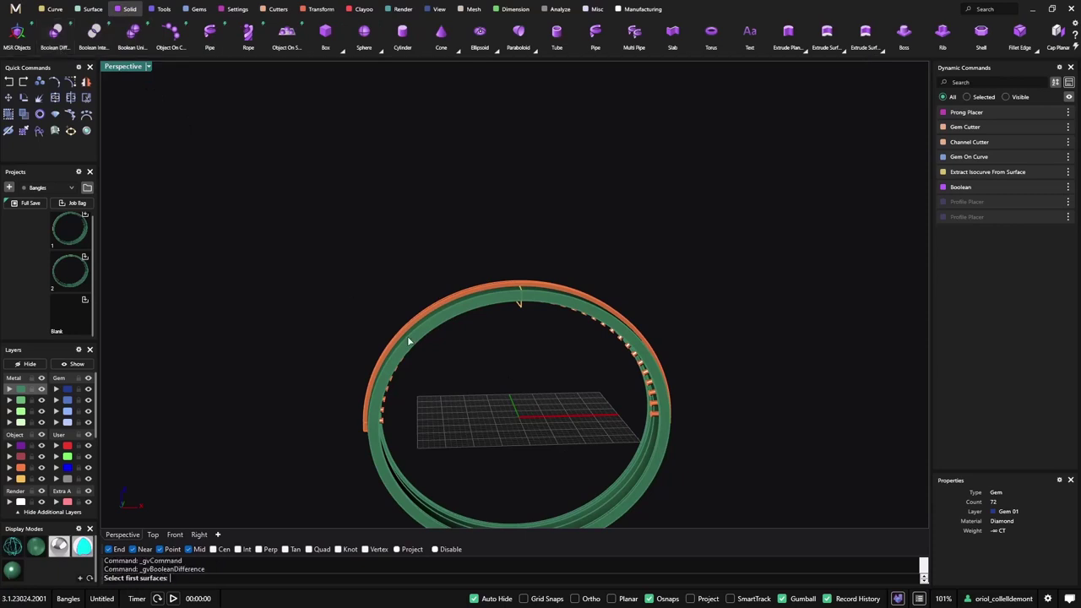
pyautogui.click(421, 337)
pyautogui.press('Return')
pyautogui.click(452, 299)
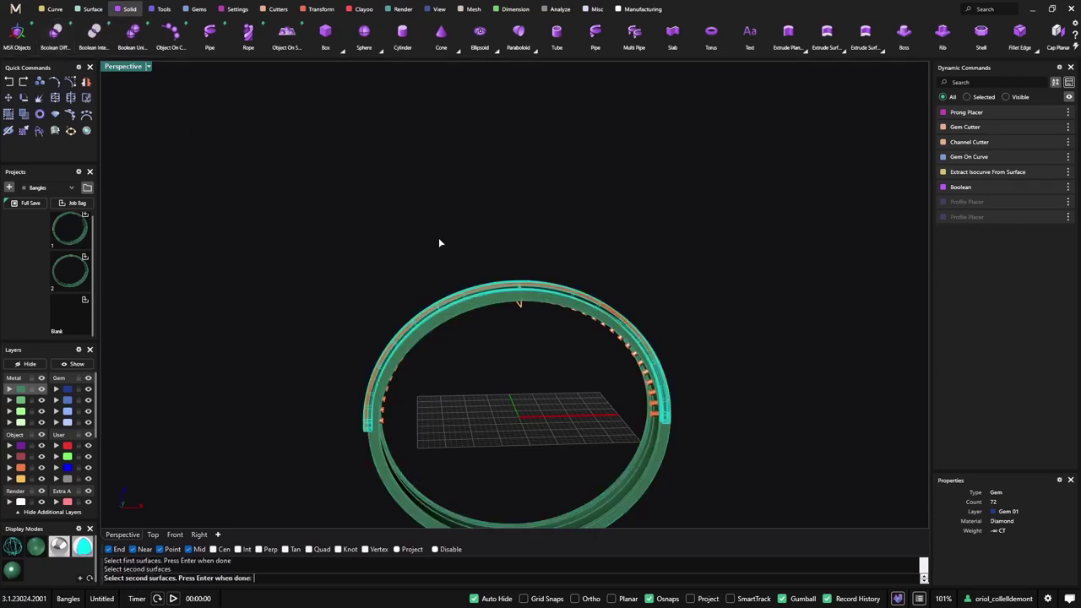
pyautogui.press('Return')
pyautogui.moveTo(448, 253); pyautogui.dragTo(489, 301, button='right')
pyautogui.press('Return')
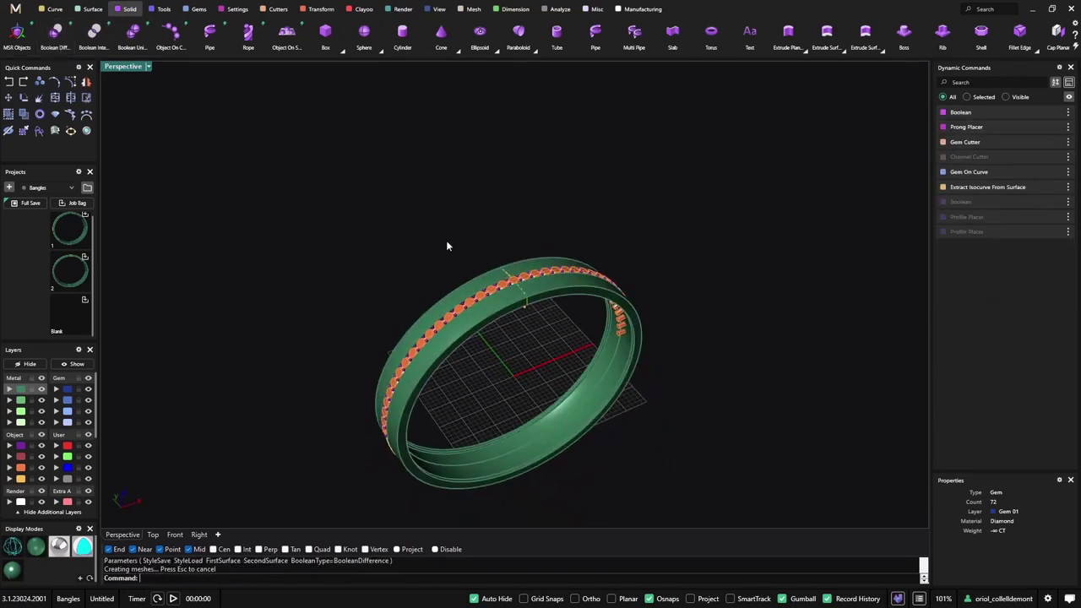
# Subtract the gem cutters from the bangle with a Boolean Difference and inspect the stones and prongs in the channel
pyautogui.press('Return')
pyautogui.click(464, 298)
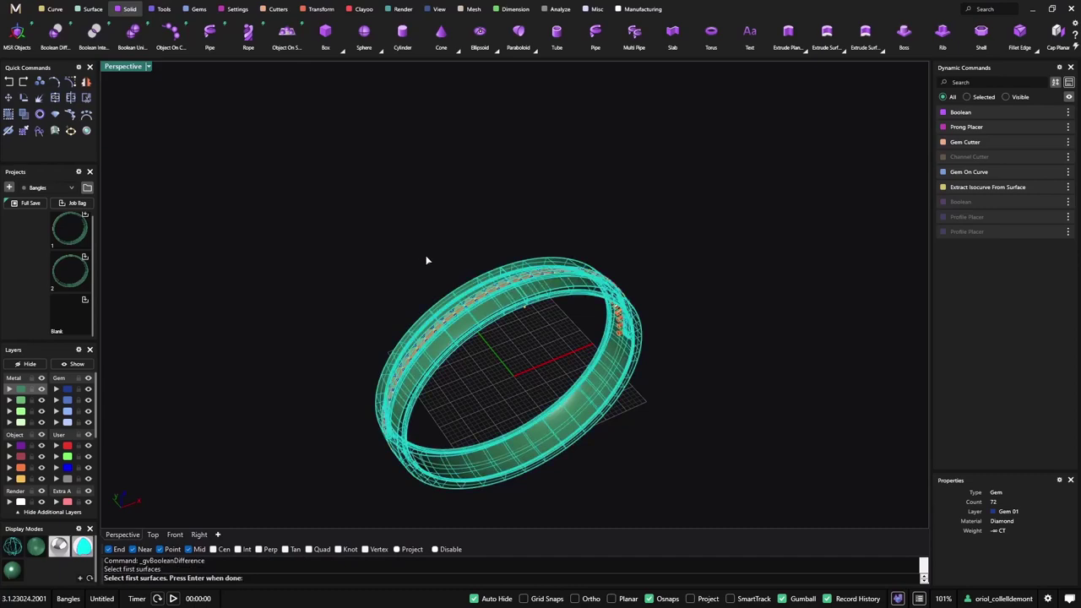
pyautogui.scroll(3, 425, 257)
pyautogui.press('Return')
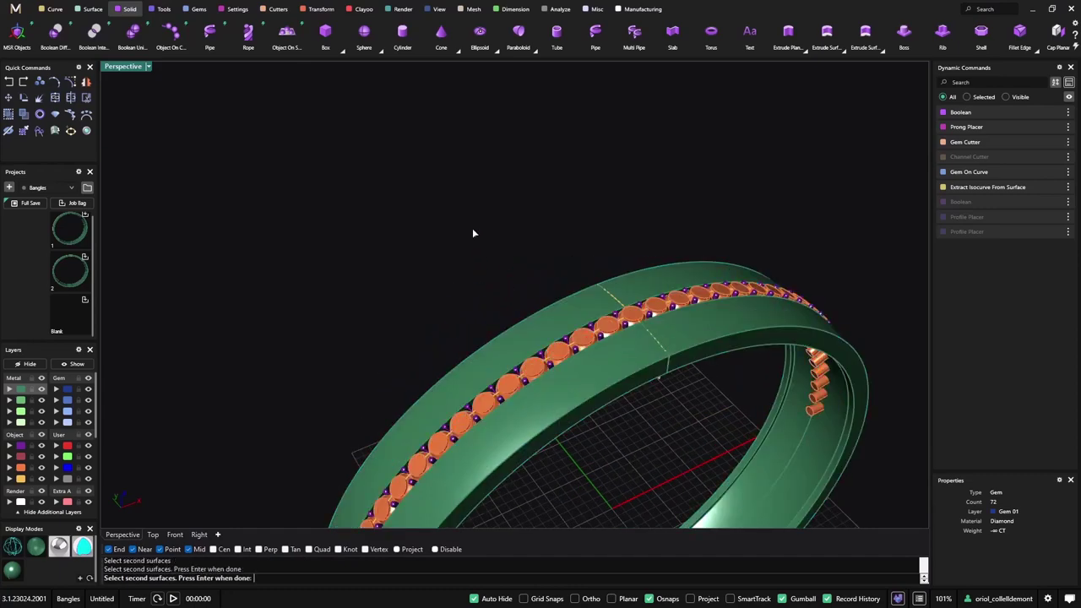
pyautogui.press('Return')
pyautogui.press('Return')
pyautogui.moveTo(469, 233); pyautogui.dragTo(510, 339, button='right')
pyautogui.scroll(3, 545, 293)
pyautogui.scroll(5, 498, 347)
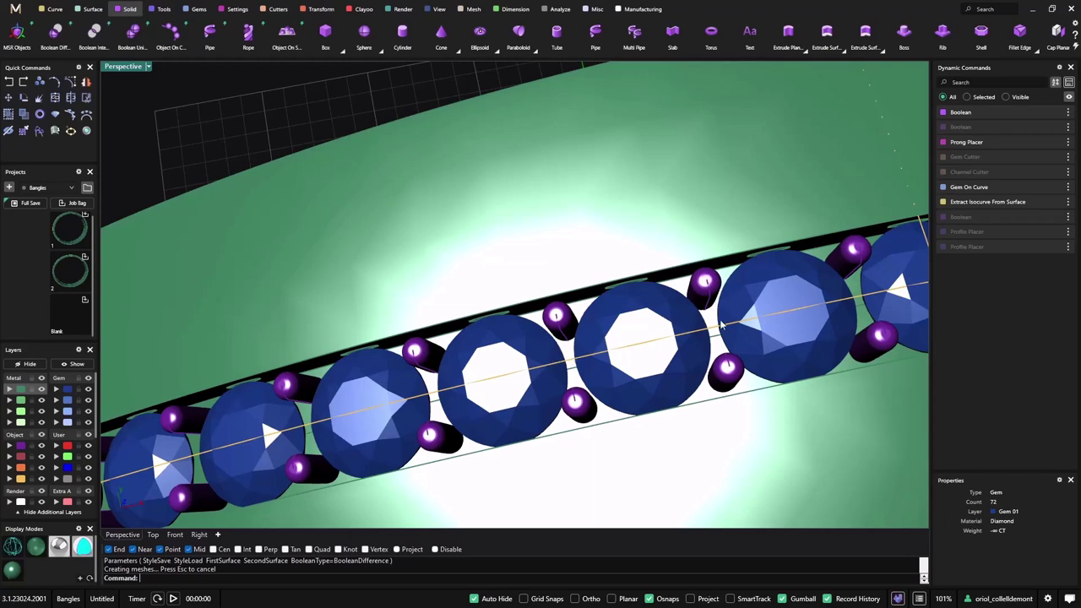
# Edit the Prong Placer settings to set the prong diameter to 0.7 mm
pyautogui.moveTo(1019, 232)
pyautogui.click(1056, 145)
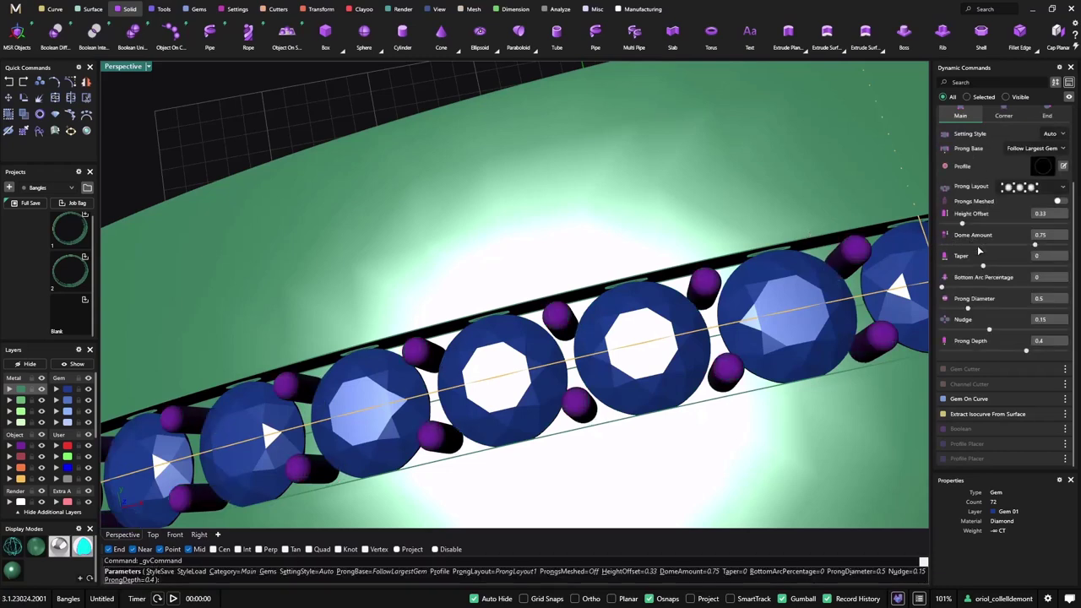
pyautogui.scroll(2, 983, 233)
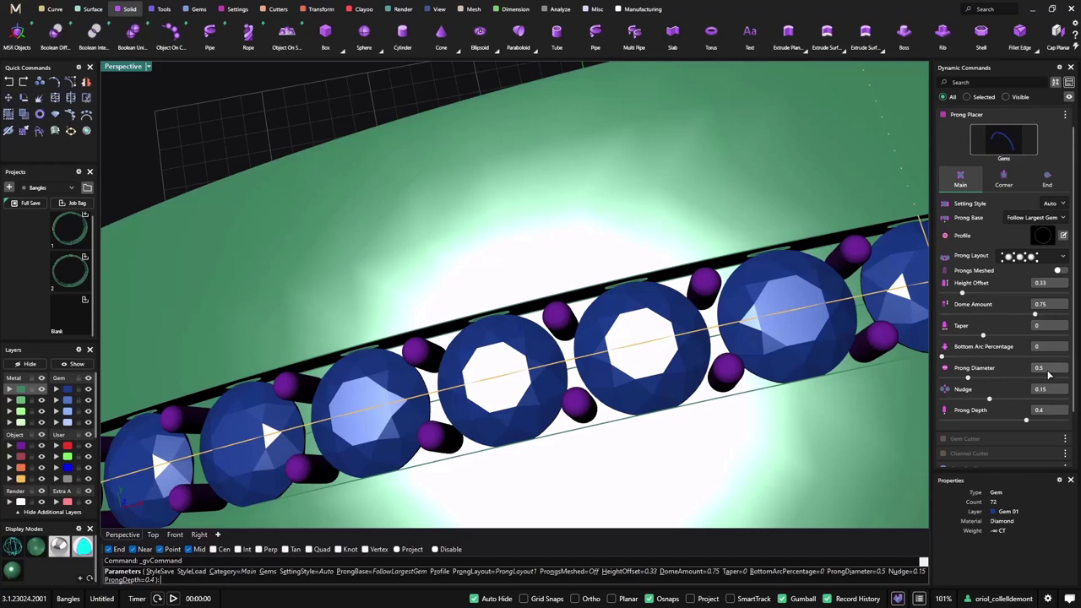
pyautogui.click(1048, 370)
pyautogui.write('0.7')
pyautogui.press('Tab')
pyautogui.press('Return')
pyautogui.moveTo(316, 84); pyautogui.dragTo(808, 278, button='right')
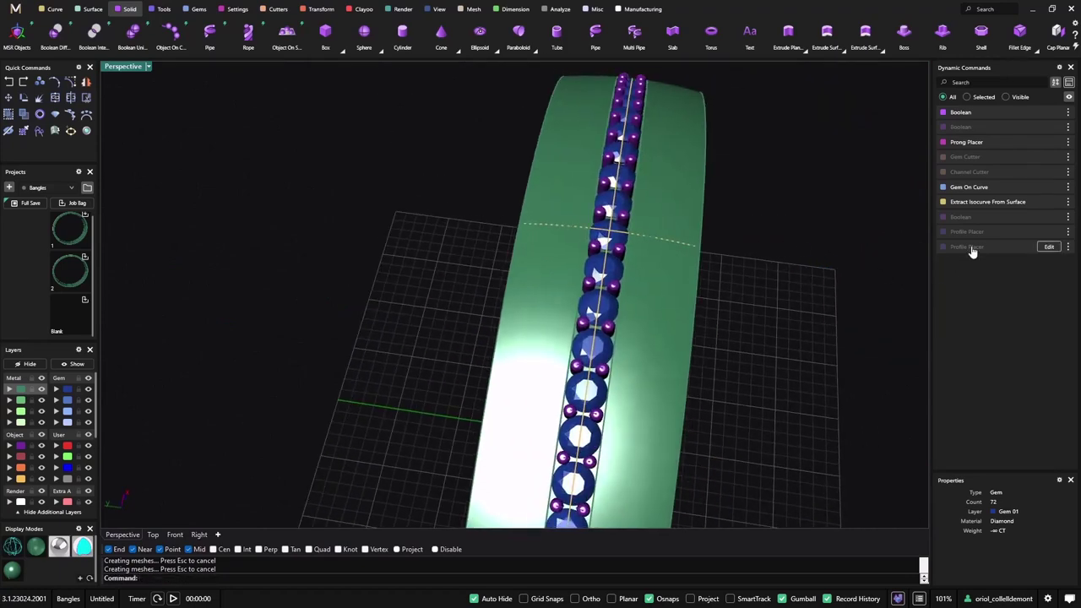
# Change the round diamonds in Gem On Curve to the 2.50 mm size from the size list
pyautogui.click(1047, 187)
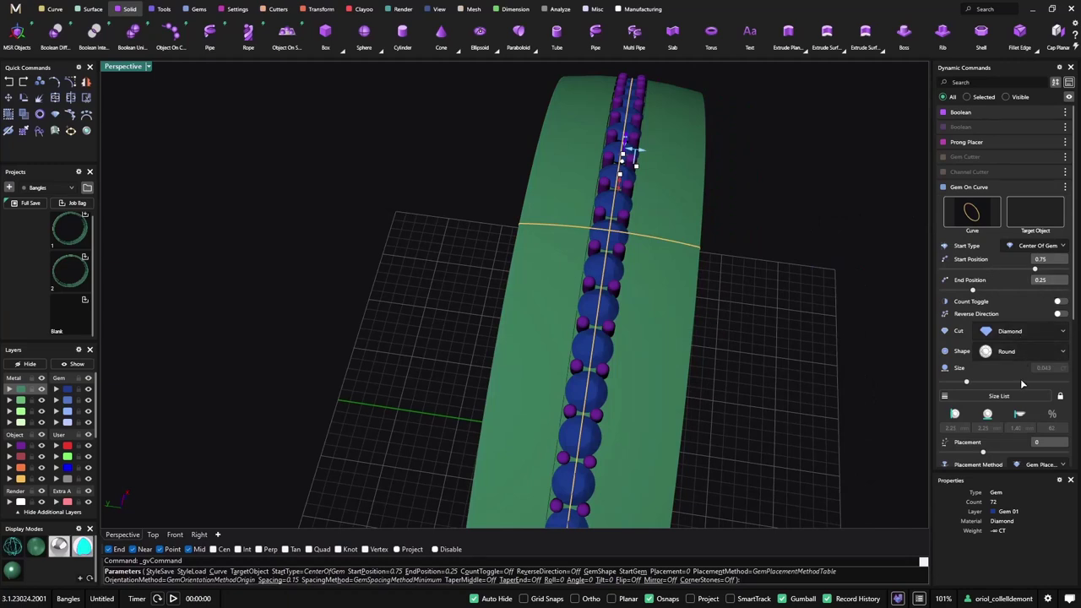
pyautogui.click(1017, 397)
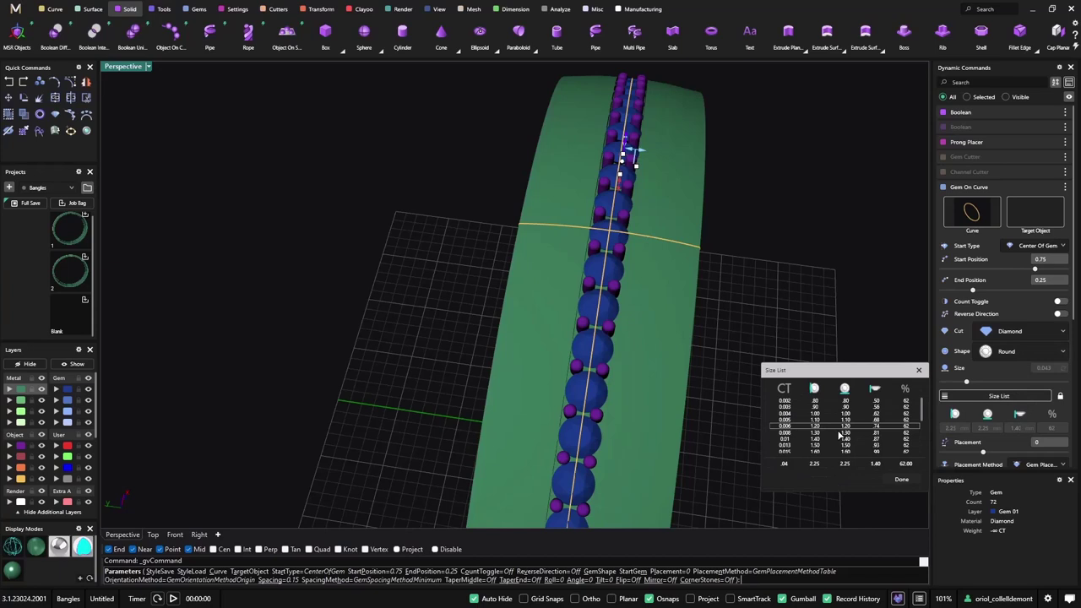
pyautogui.scroll(-2, 843, 443)
pyautogui.scroll(-2, 842, 445)
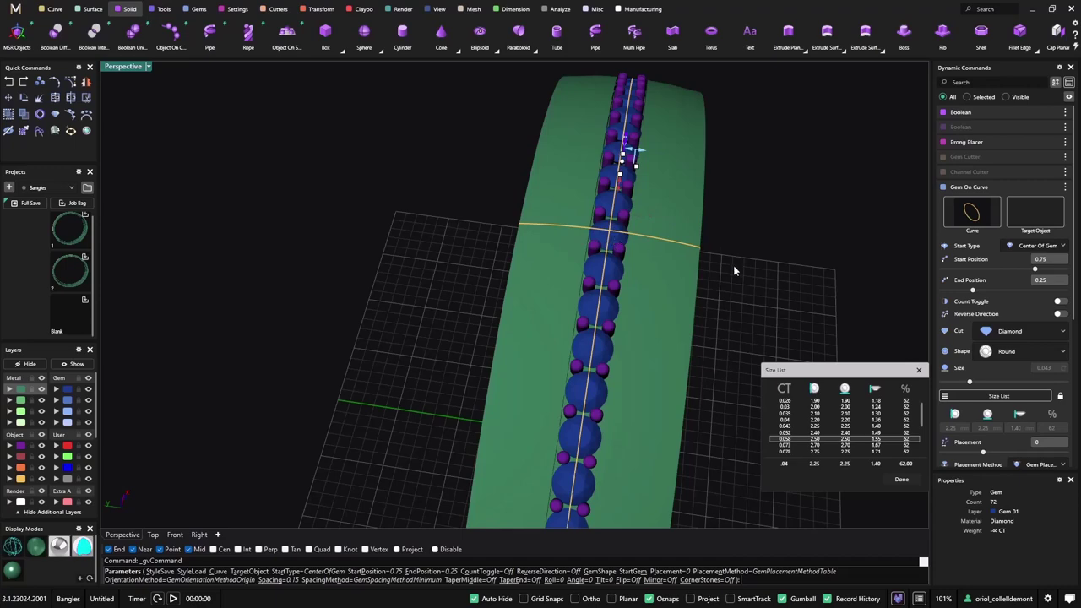
pyautogui.press('Return')
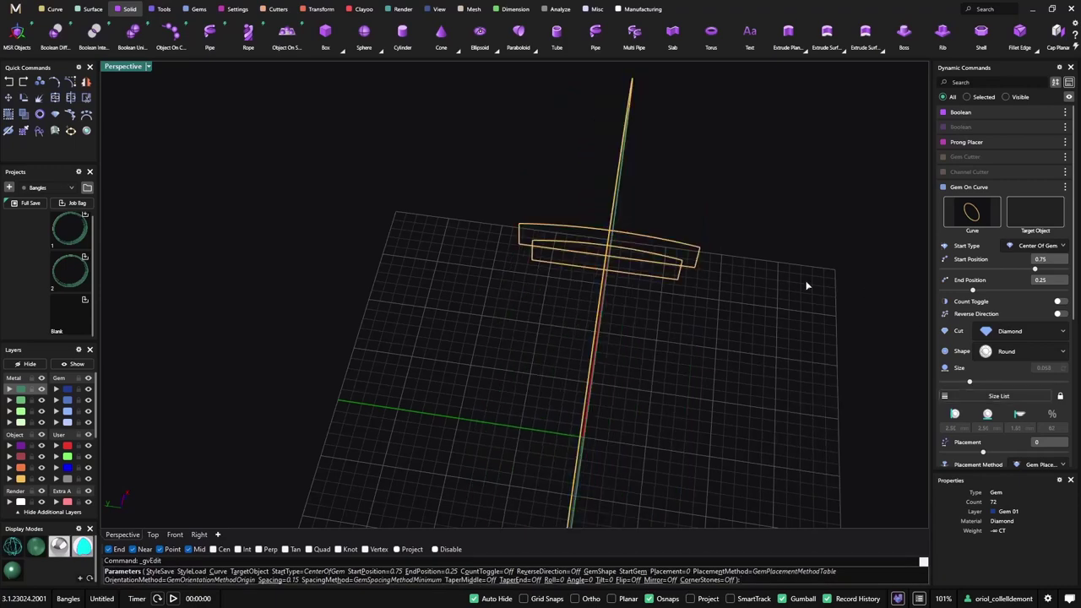
pyautogui.moveTo(813, 280); pyautogui.dragTo(623, 385, button='right')
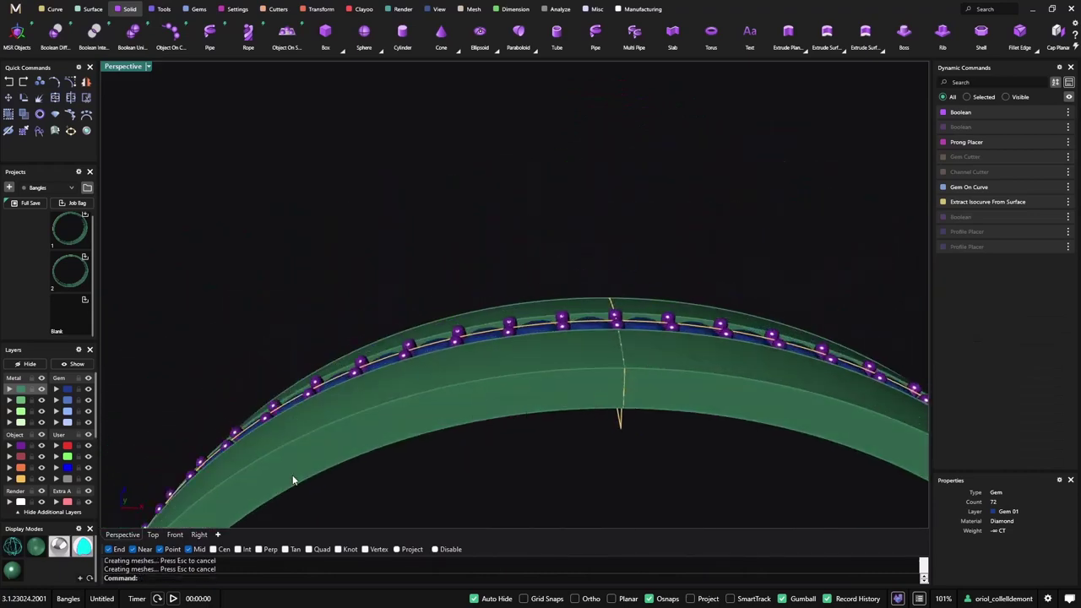
pyautogui.scroll(-8, 393, 425)
pyautogui.keyDown('shift'); pyautogui.moveTo(518, 427); pyautogui.dragTo(434, 239, button='right'); pyautogui.keyUp('shift')
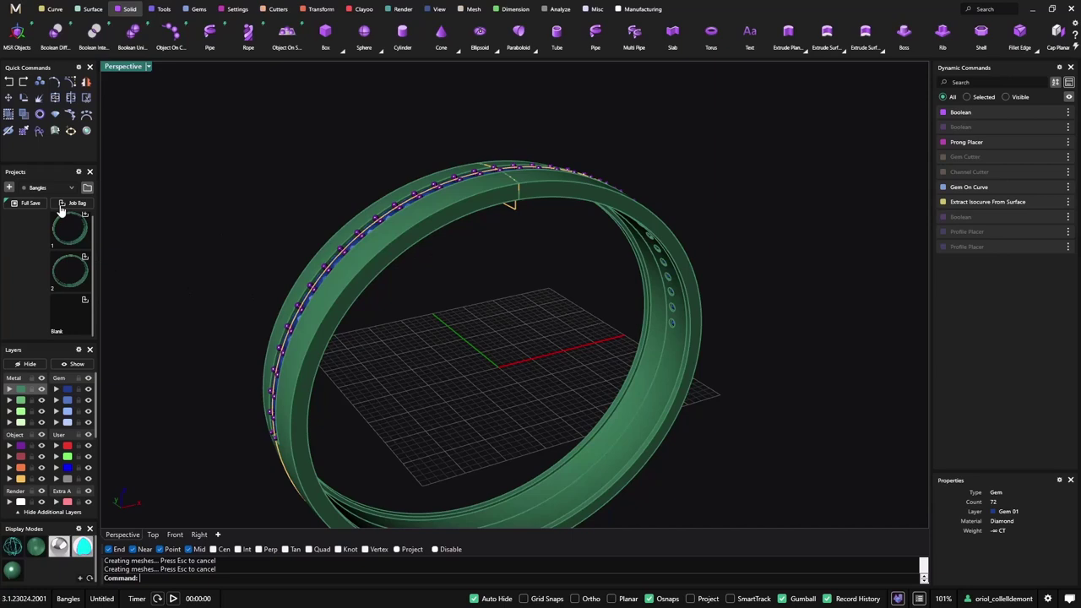
# Create a project named Bangle sample and save the complete bangle with all its parts in it
pyautogui.click(9, 187)
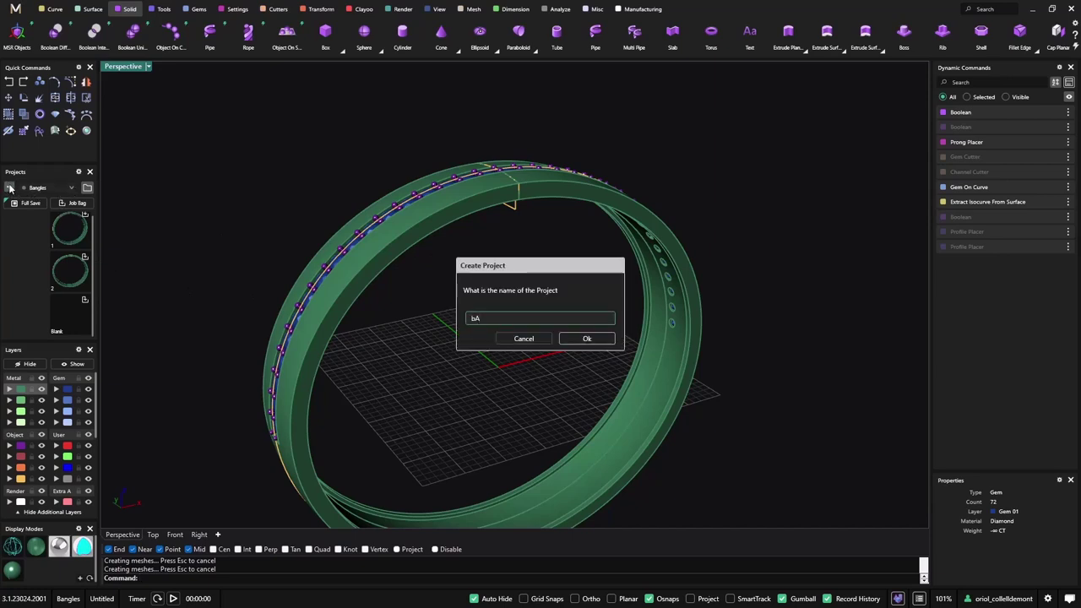
pyautogui.write('Bangle sample')
pyautogui.press('Return')
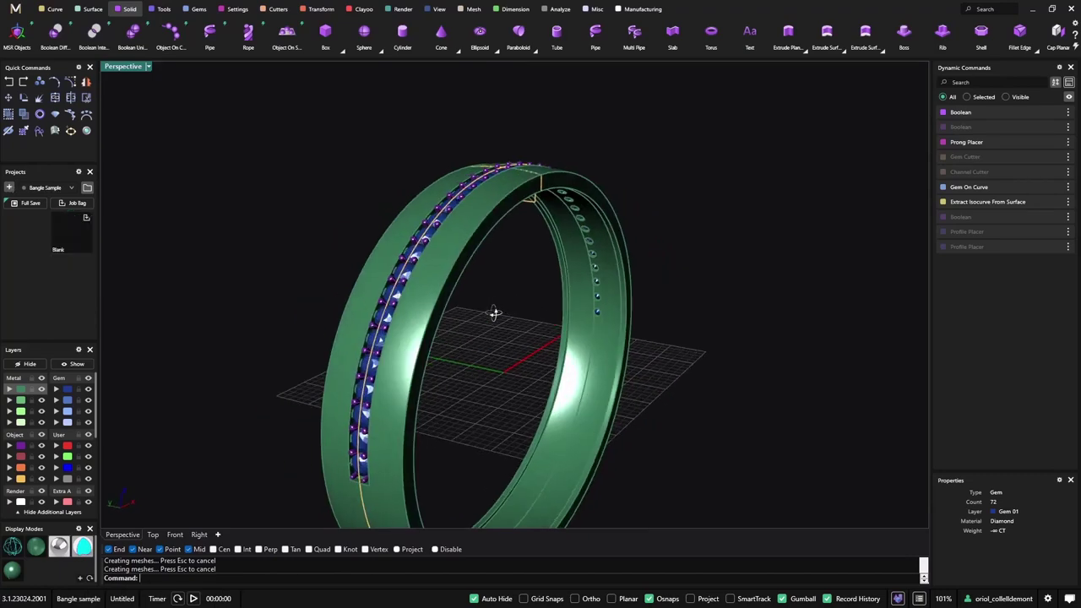
pyautogui.moveTo(494, 313)
pyautogui.mouseDown(button='right')
pyautogui.moveTo(538, 318)
pyautogui.moveTo(494, 306)
pyautogui.mouseUp(button='right')
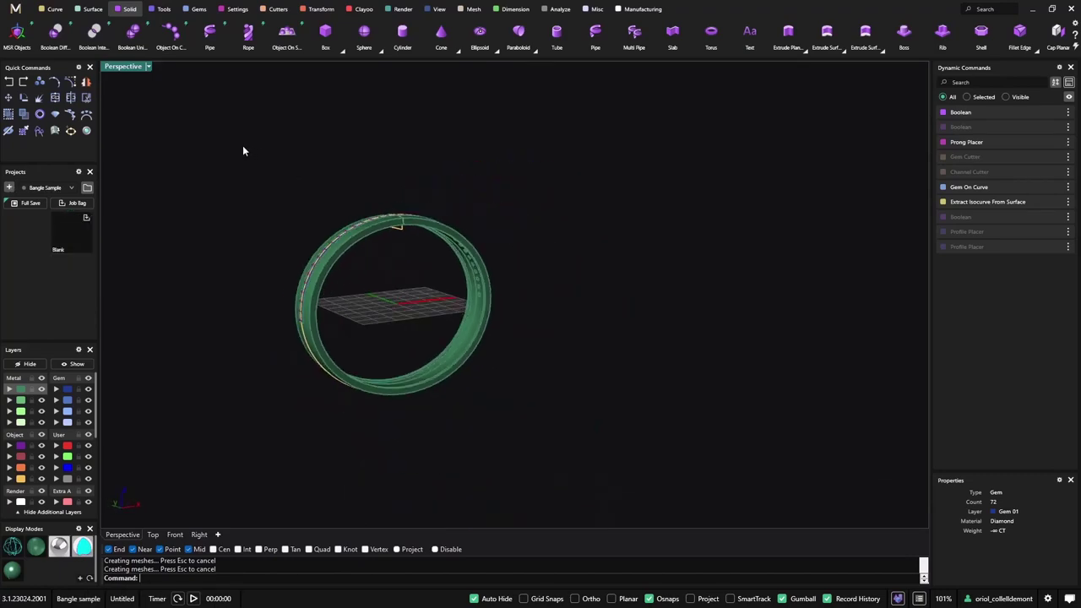
pyautogui.moveTo(242, 151); pyautogui.dragTo(557, 451)
pyautogui.click(87, 218)
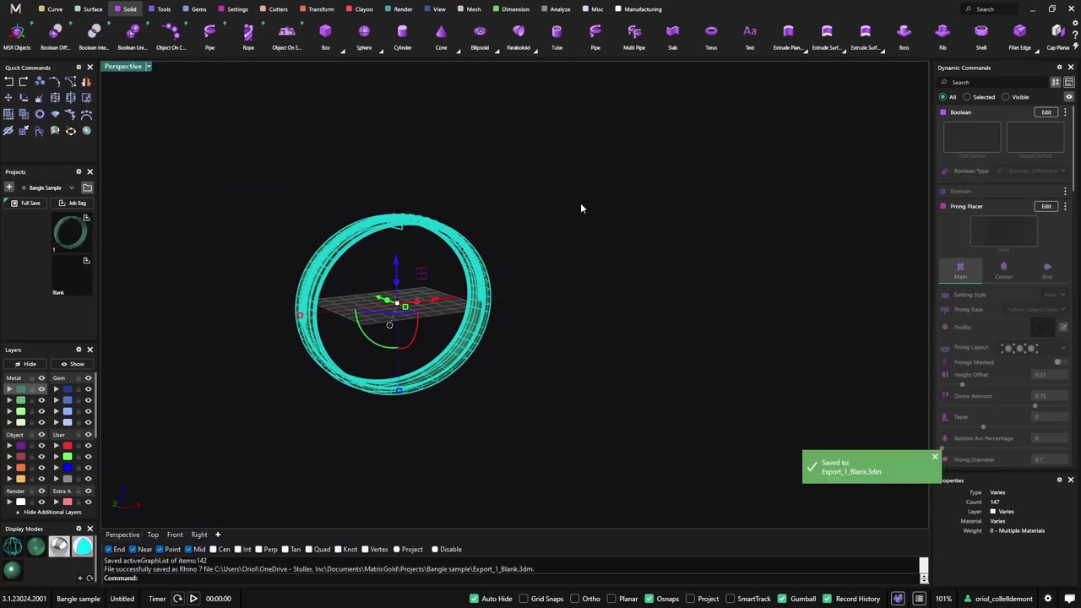
# Scale the bangle's inner base curve down slightly and uniformly in the Front view, then inspect the bangle in perspective
pyautogui.click(470, 253)
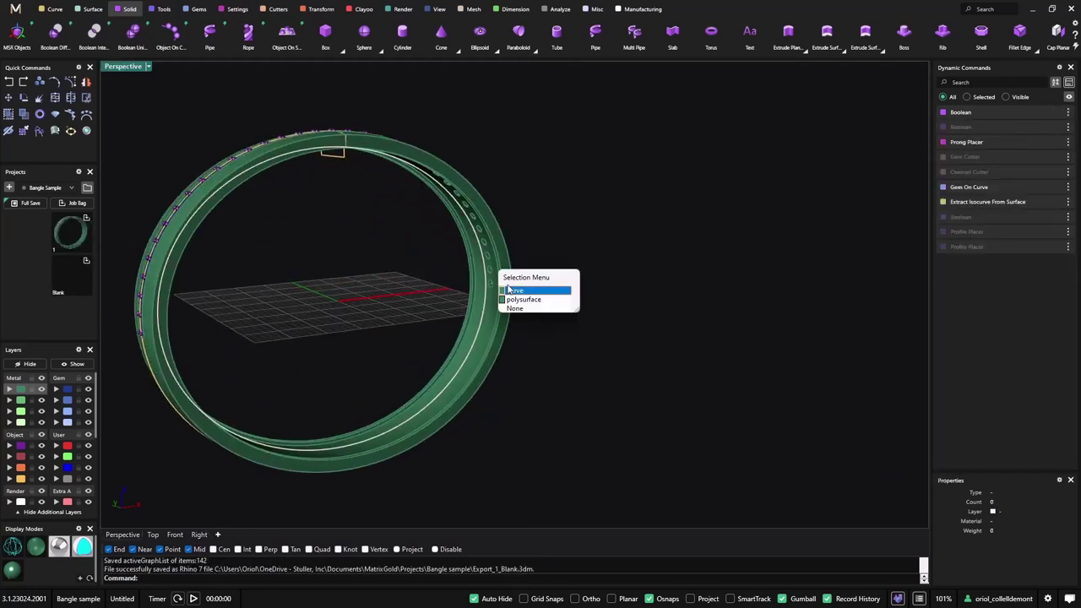
pyautogui.click(515, 293)
pyautogui.click(174, 534)
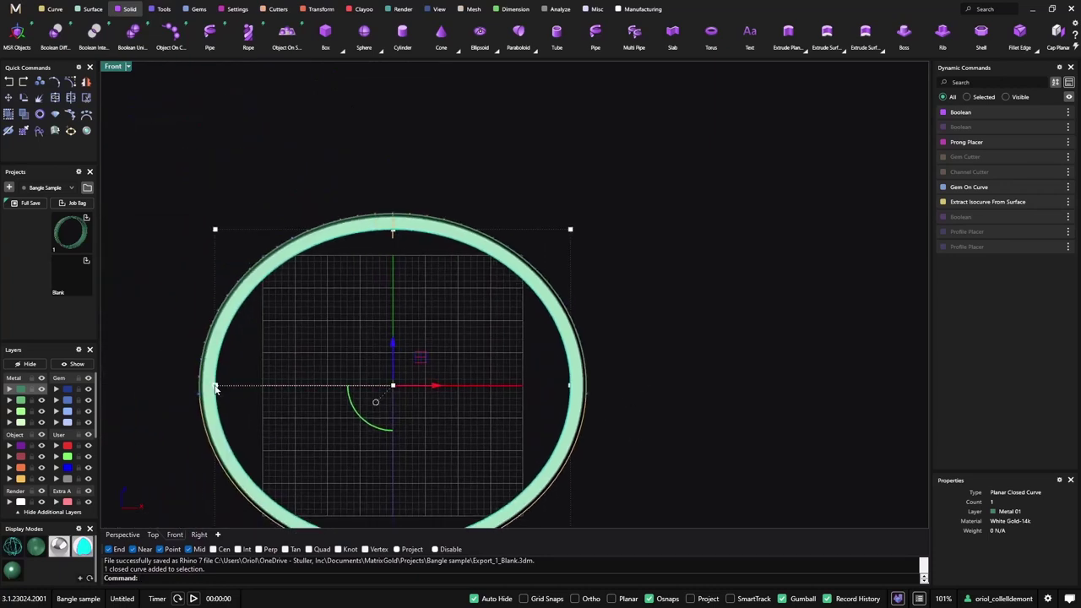
pyautogui.moveTo(215, 386); pyautogui.dragTo(226, 387)
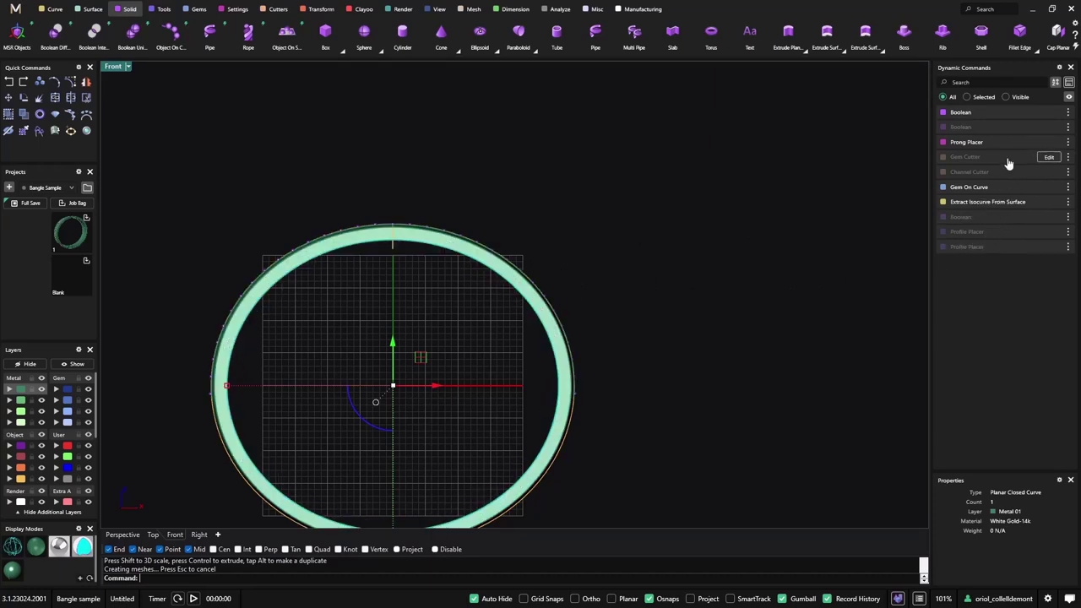
pyautogui.click(129, 537)
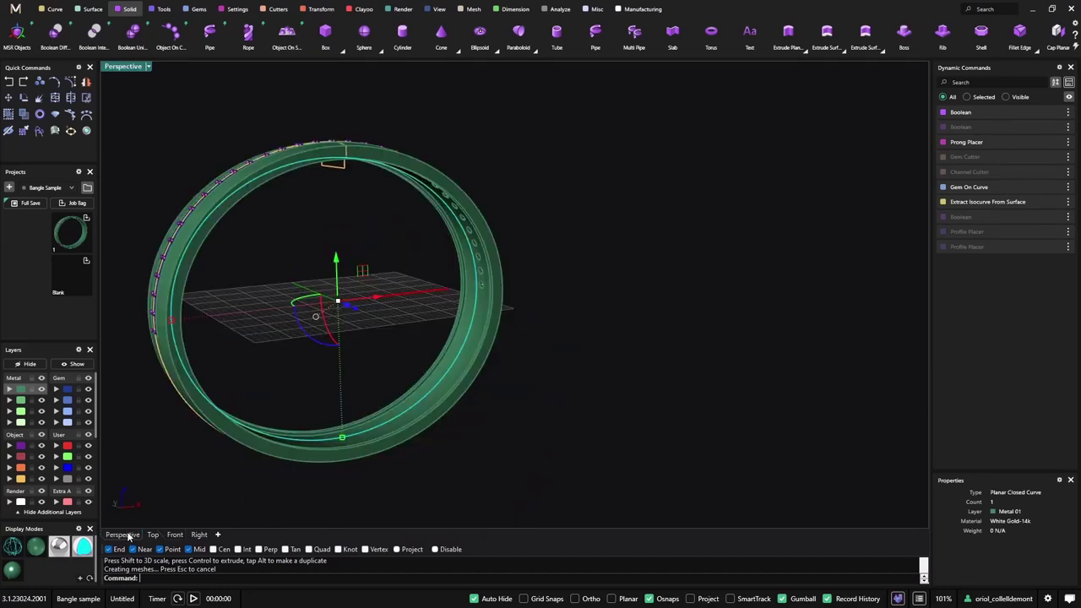
pyautogui.moveTo(128, 537); pyautogui.dragTo(299, 349, button='right')
pyautogui.moveTo(466, 346); pyautogui.dragTo(620, 385, button='right')
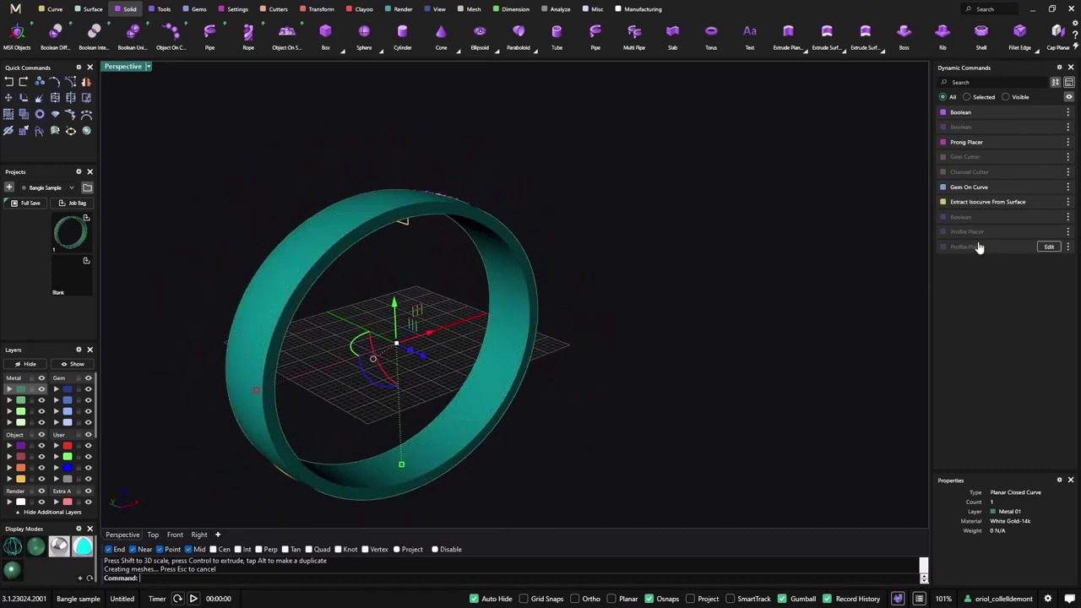
# Extend the Gem On Curve row around the whole bangle by setting start position 0 and end position 1
pyautogui.moveTo(1033, 196)
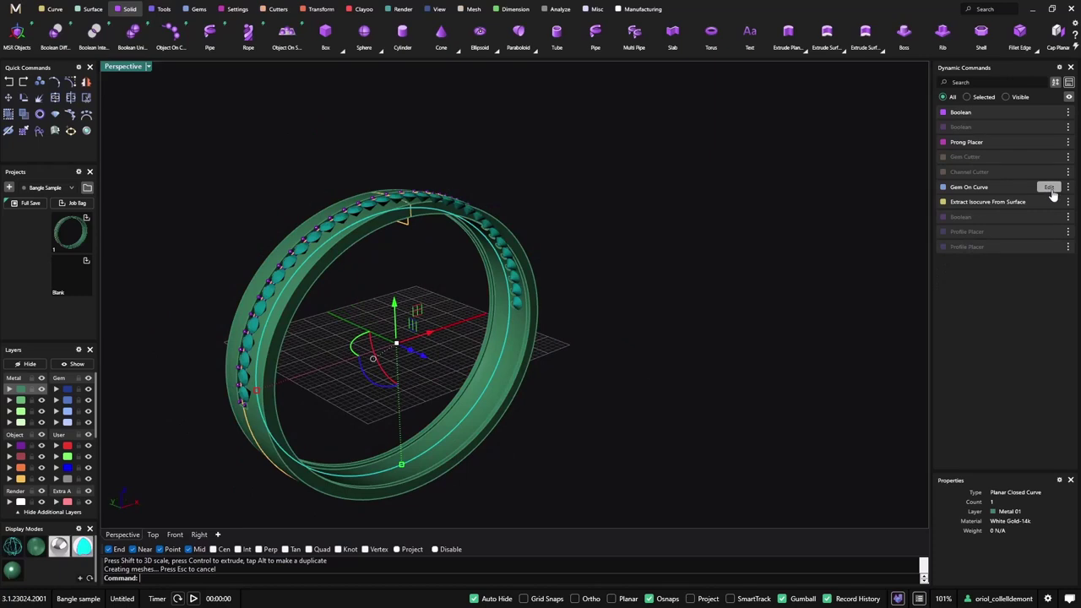
pyautogui.click(1051, 188)
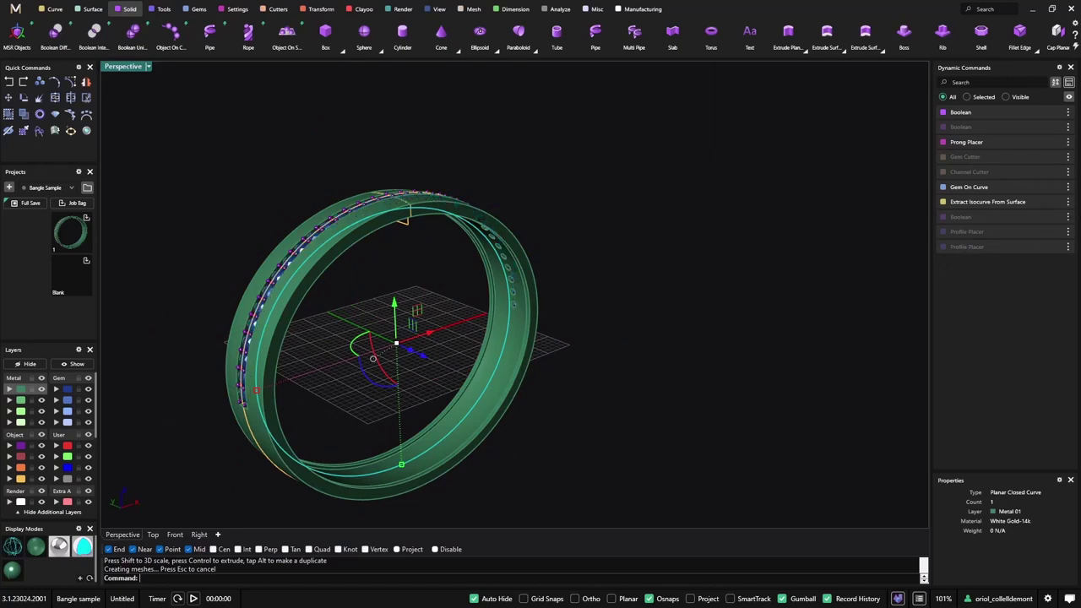
pyautogui.click(1046, 186)
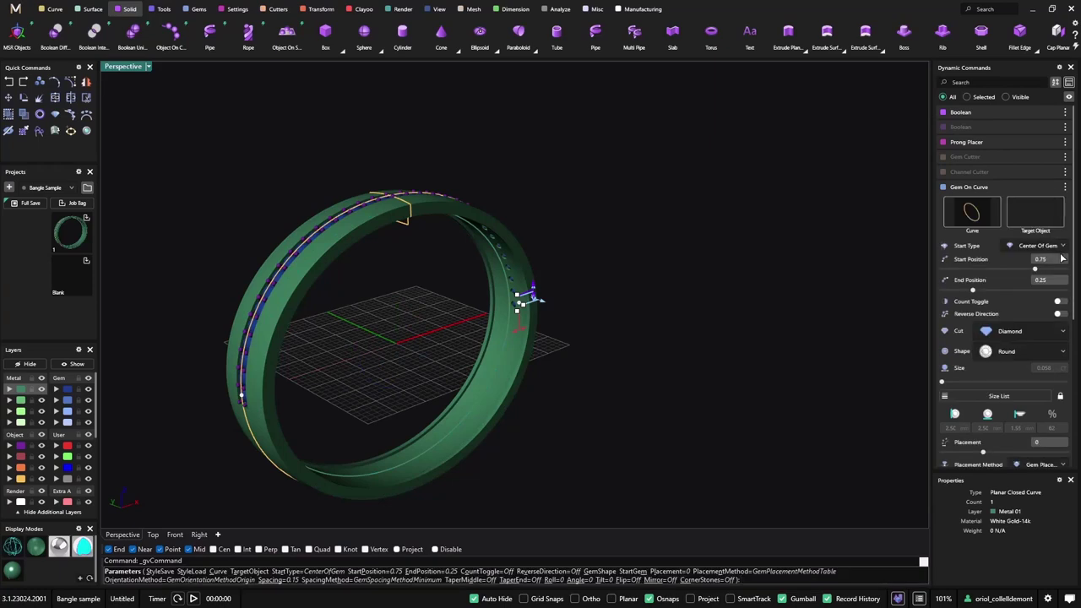
pyautogui.click(1055, 259)
pyautogui.write('0')
pyautogui.press('Tab')
pyautogui.write('1')
pyautogui.press('Tab')
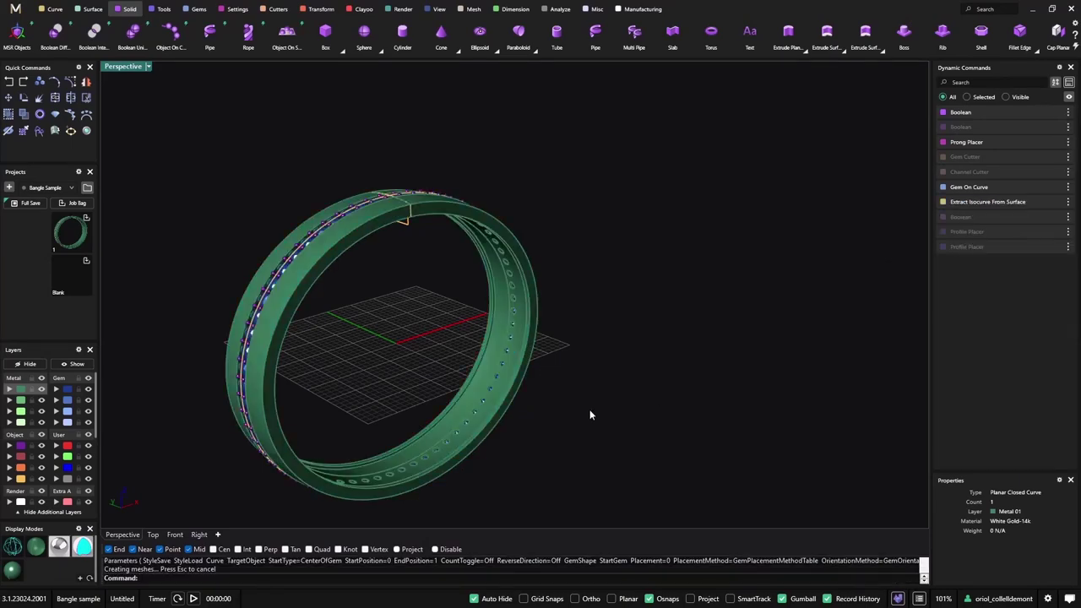
# Select the bangle's inner base curve and scale it up uniformly in the Front view, then return to perspective
pyautogui.moveTo(589, 415)
pyautogui.mouseDown(button='right')
pyautogui.moveTo(474, 292)
pyautogui.moveTo(347, 443)
pyautogui.moveTo(370, 420)
pyautogui.mouseUp(button='right')
pyautogui.moveTo(629, 323); pyautogui.dragTo(591, 379, button='right')
pyautogui.click(637, 339)
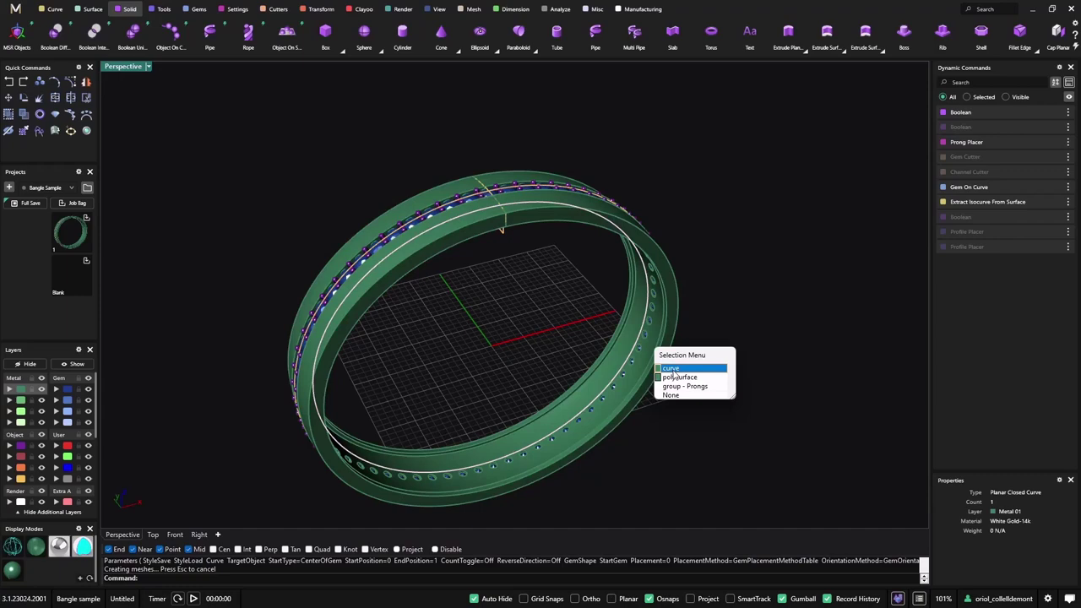
pyautogui.click(671, 368)
pyautogui.click(175, 534)
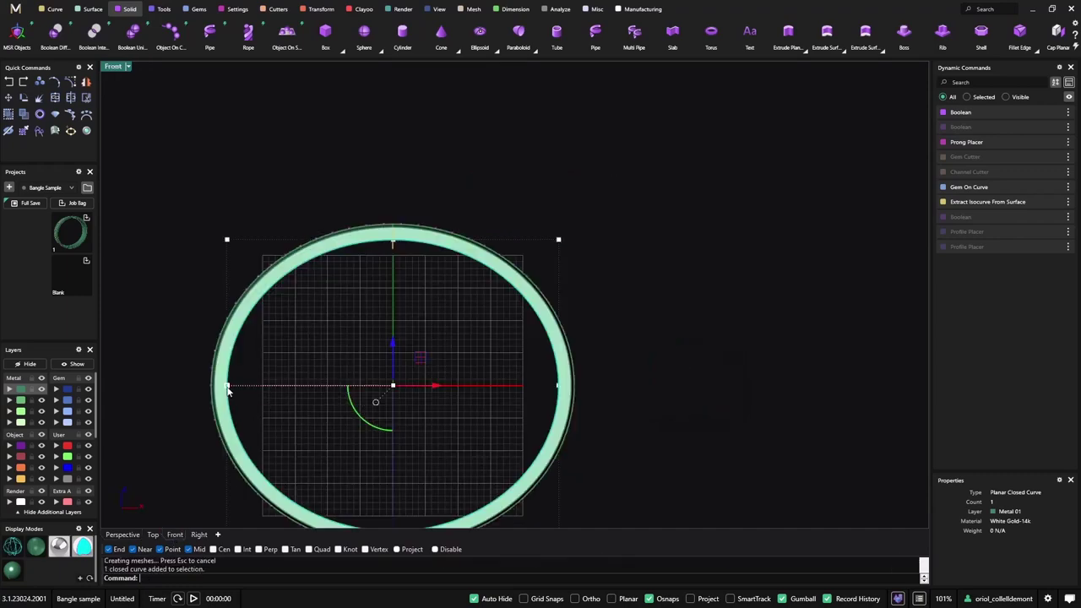
pyautogui.moveTo(227, 387); pyautogui.dragTo(188, 386)
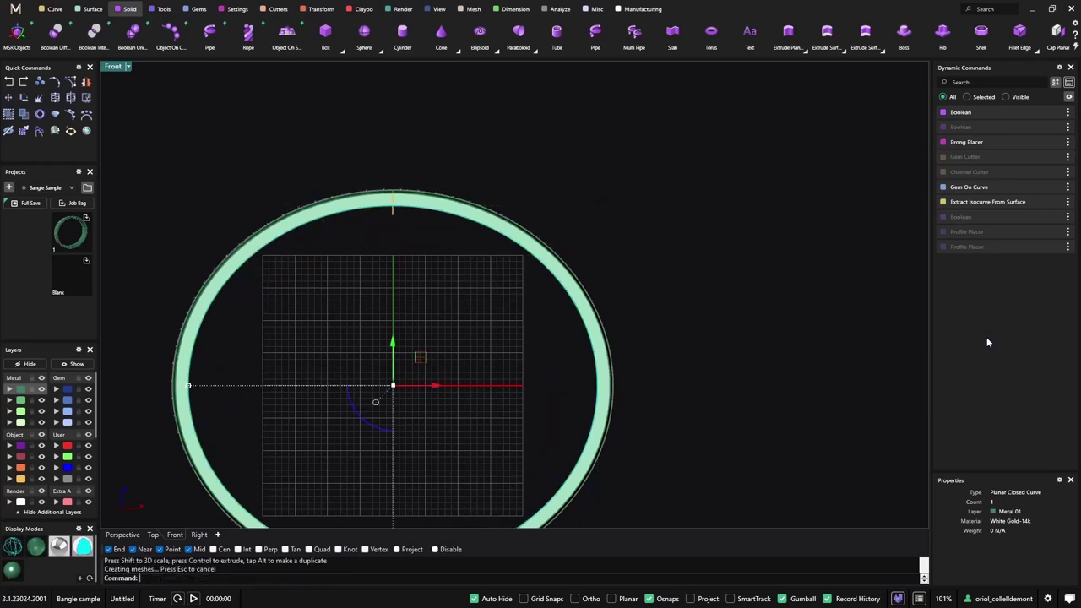
pyautogui.click(122, 535)
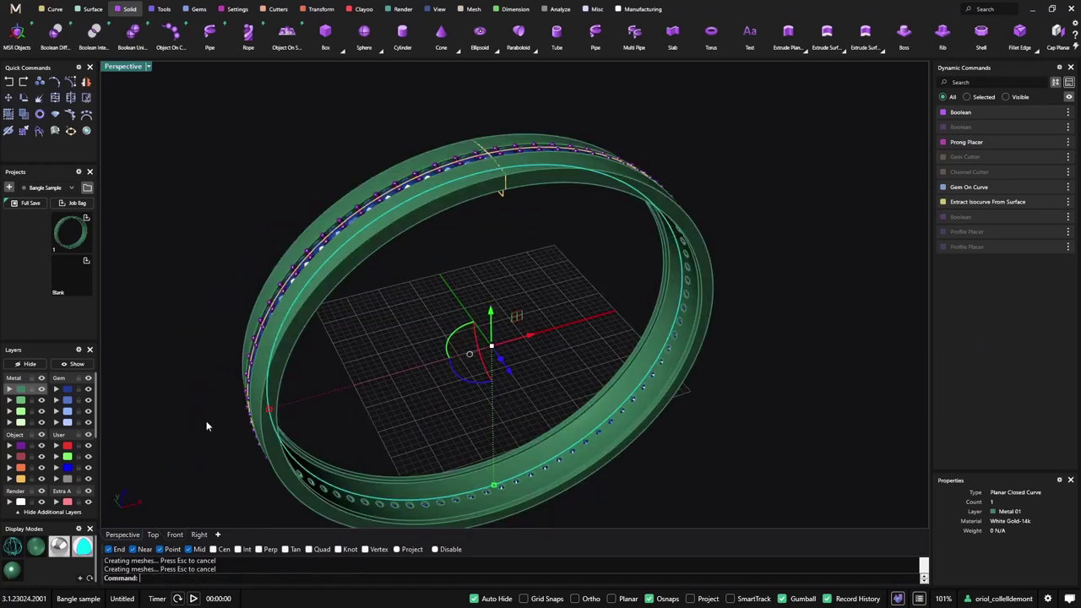
# Insert the saved bangle version from the project, move it along X beside the enlarged bangle, and dismiss the history warnings
pyautogui.scroll(-5, 219, 386)
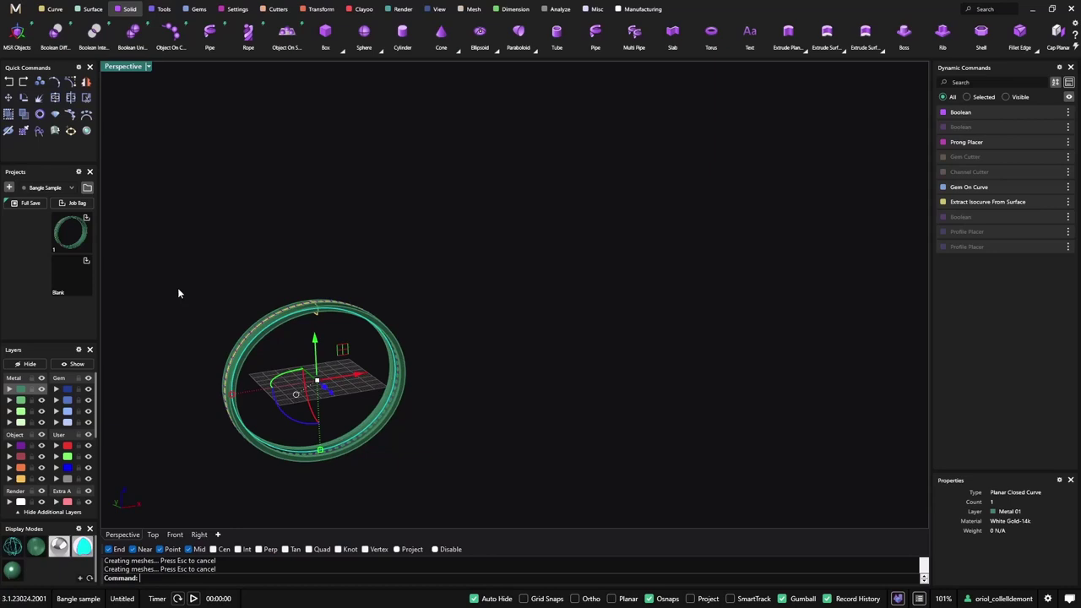
pyautogui.rightClick(73, 228)
pyautogui.click(98, 236)
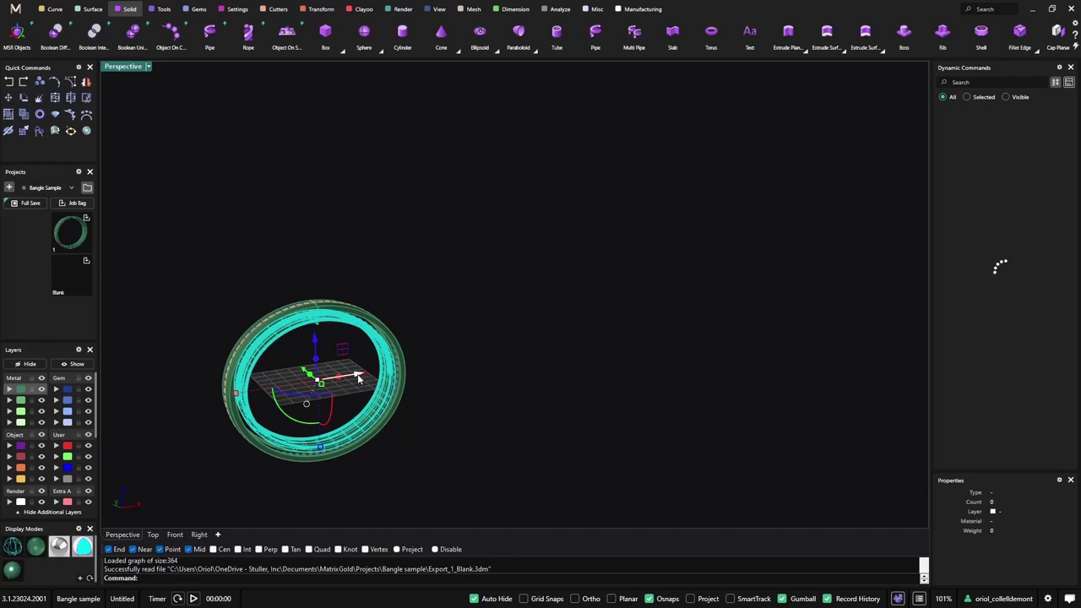
pyautogui.moveTo(357, 379); pyautogui.dragTo(534, 386)
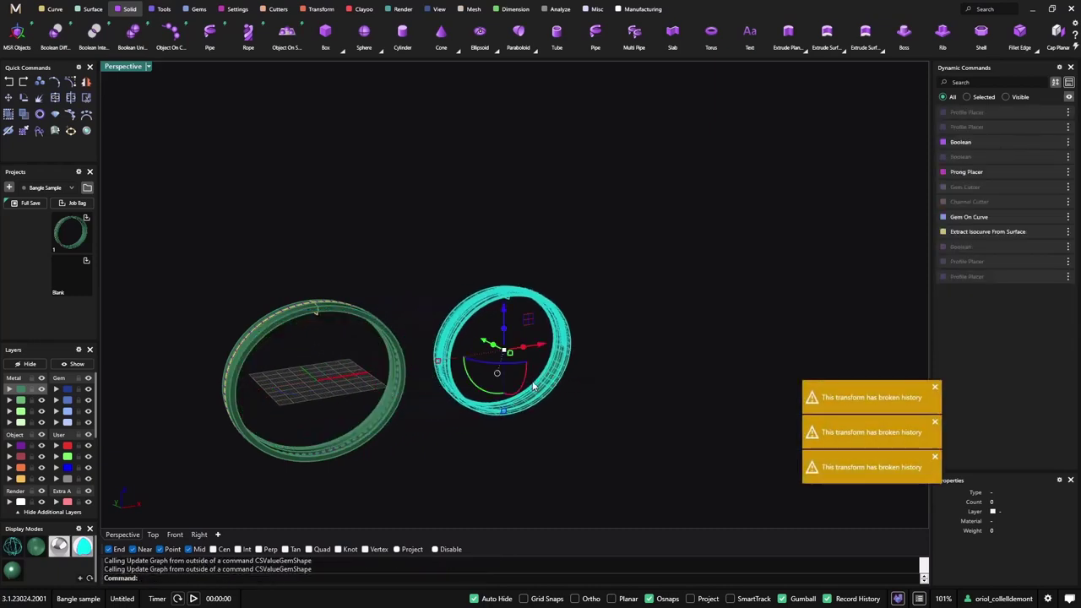
pyautogui.click(934, 386)
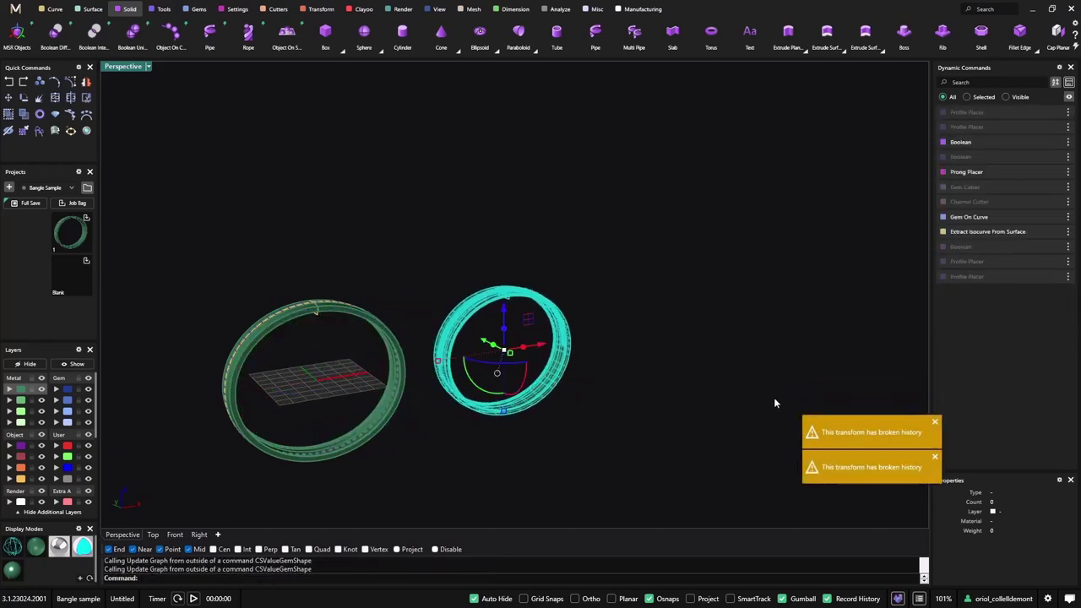
pyautogui.click(934, 421)
pyautogui.click(933, 457)
# Deselect the inserted bangle and compare the two bangles' sizes and stone coverage from several angles
pyautogui.moveTo(726, 355); pyautogui.dragTo(599, 309, button='right')
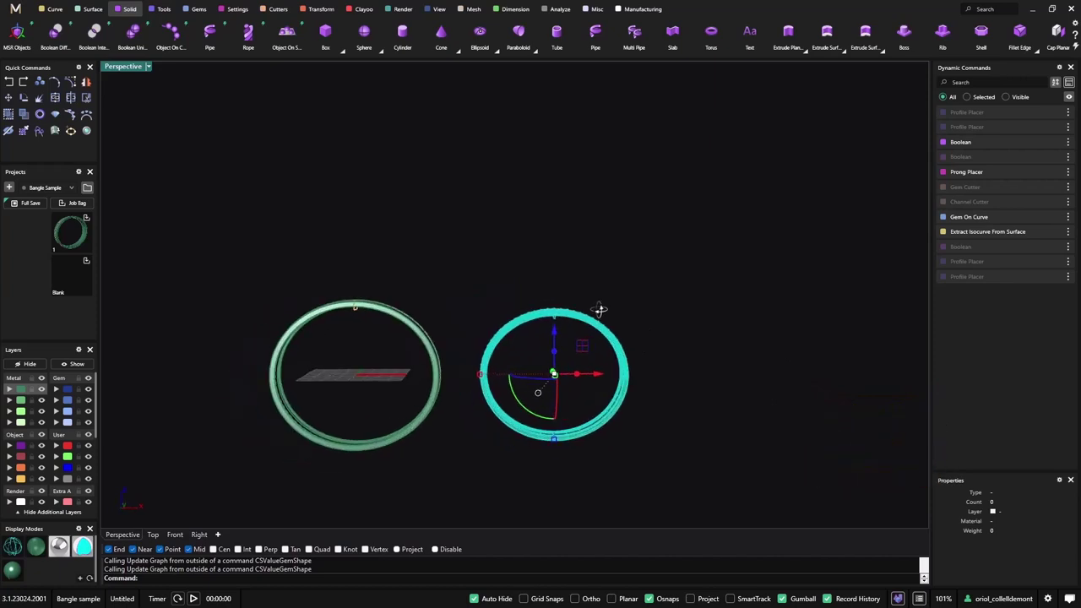
pyautogui.click(654, 275)
pyautogui.moveTo(654, 275); pyautogui.dragTo(599, 369, button='right')
pyautogui.scroll(6, 453, 324)
pyautogui.moveTo(448, 323); pyautogui.dragTo(456, 355, button='right')
pyautogui.keyDown('shift'); pyautogui.moveTo(456, 355); pyautogui.dragTo(564, 340, button='right'); pyautogui.keyUp('shift')
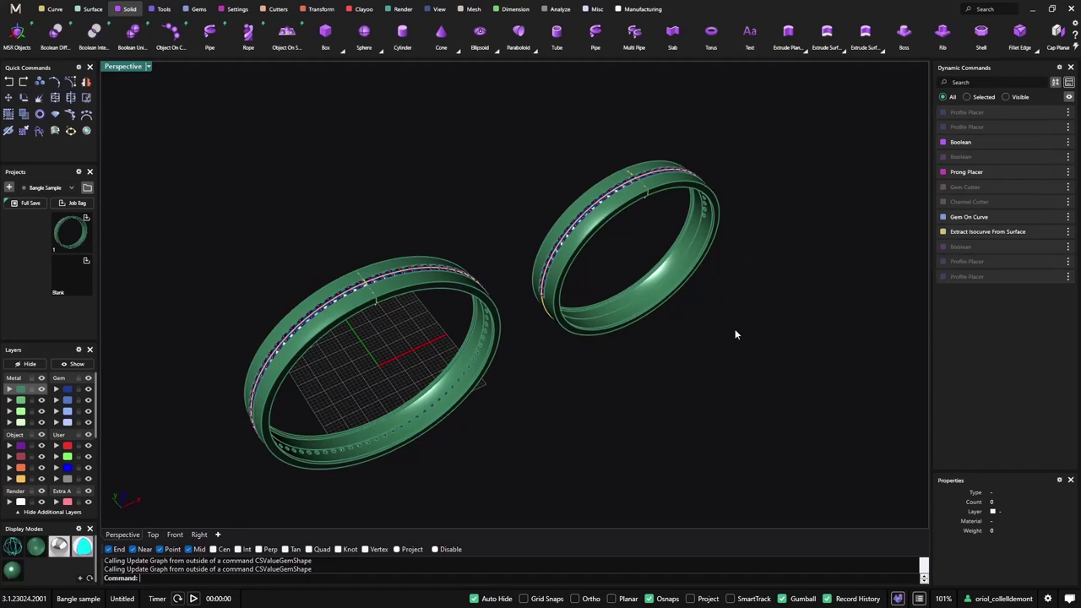
pyautogui.moveTo(647, 400); pyautogui.dragTo(501, 354, button='right')
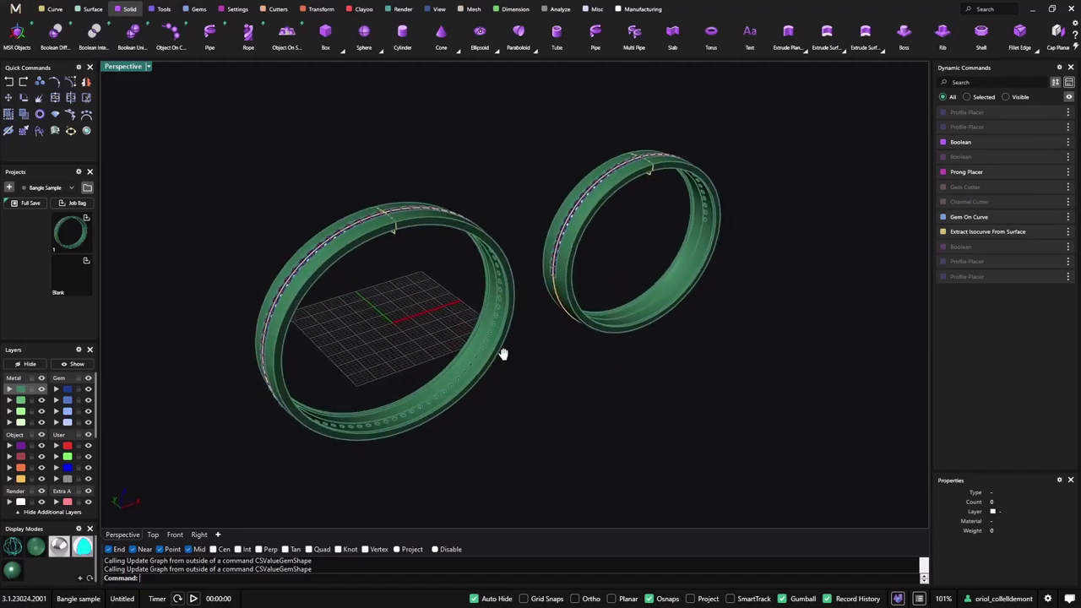